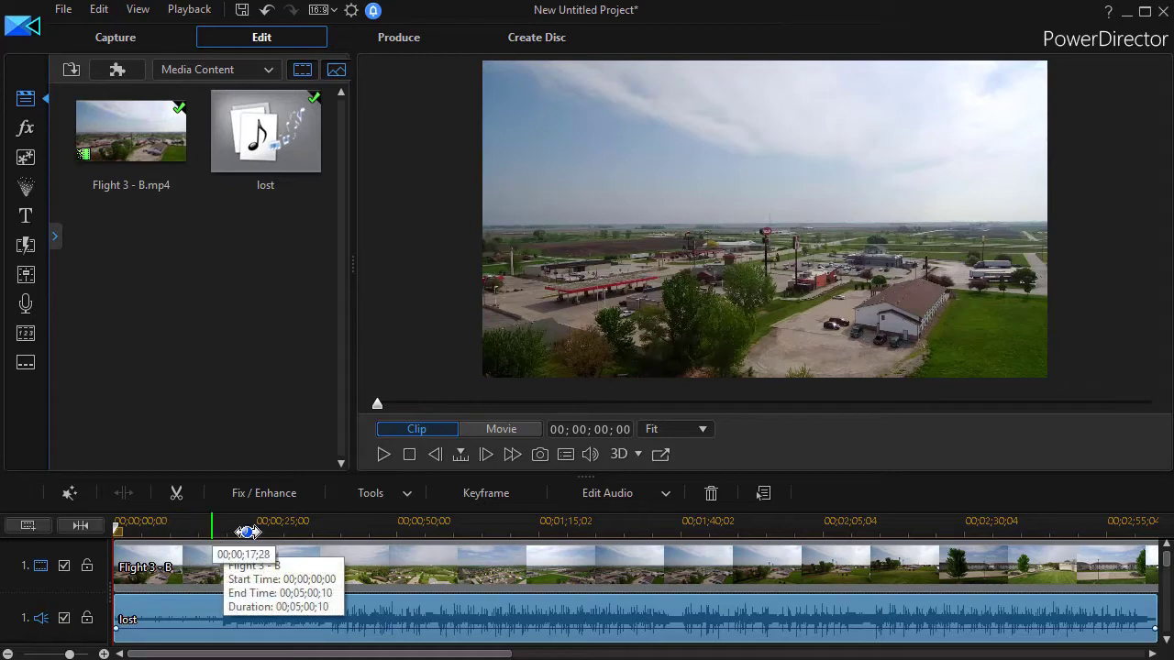
Step: Play the drone project preview, skipping ahead twice, and stop at 00;00;45;00
click(384, 455)
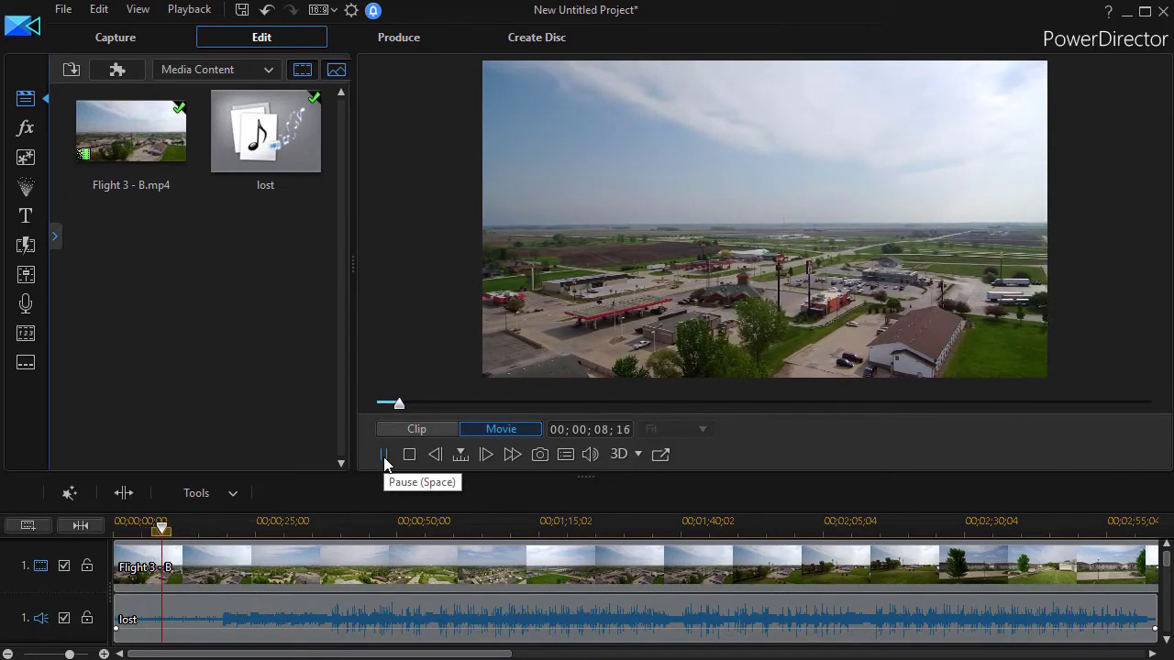
click(383, 456)
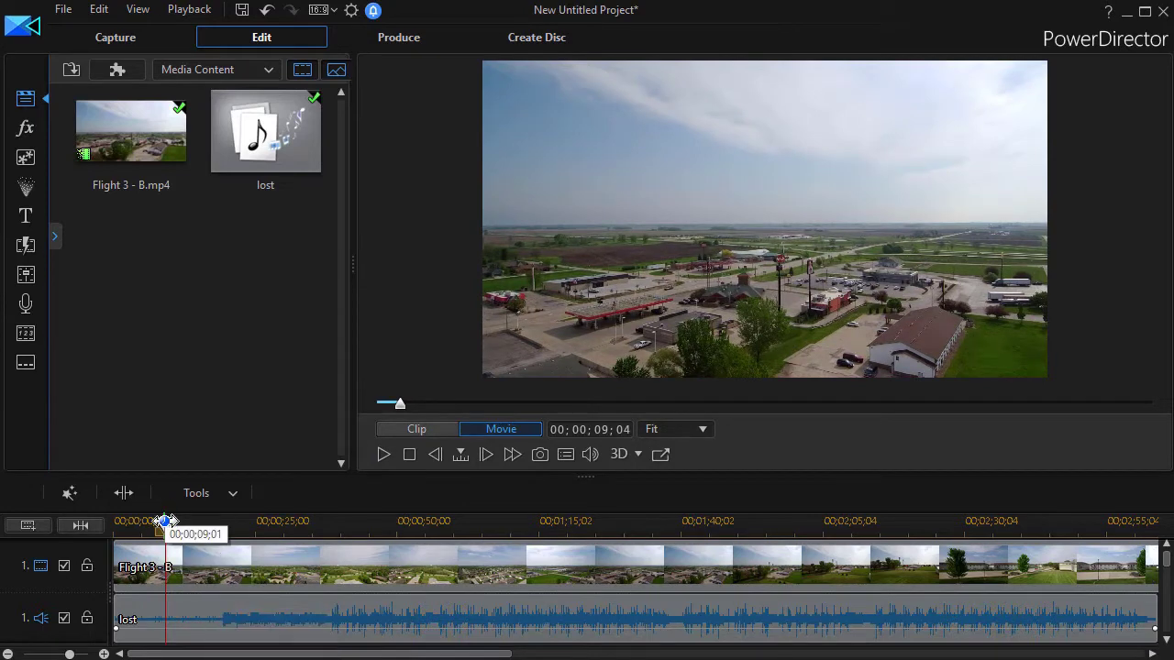
drag(165, 530, 213, 550)
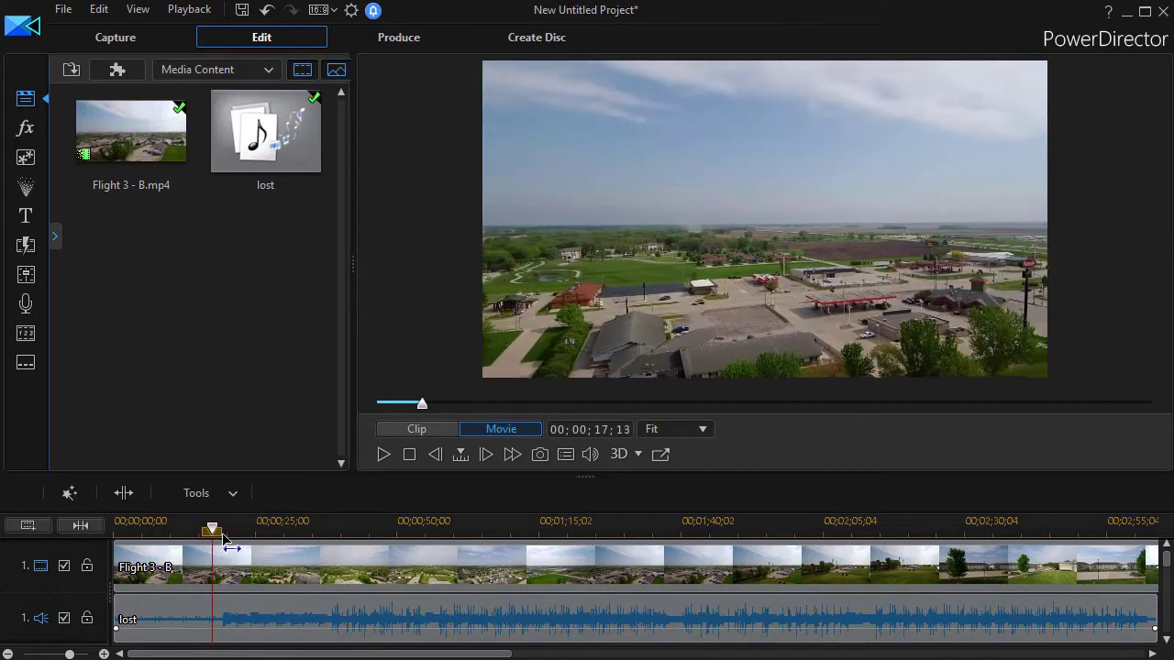
click(382, 456)
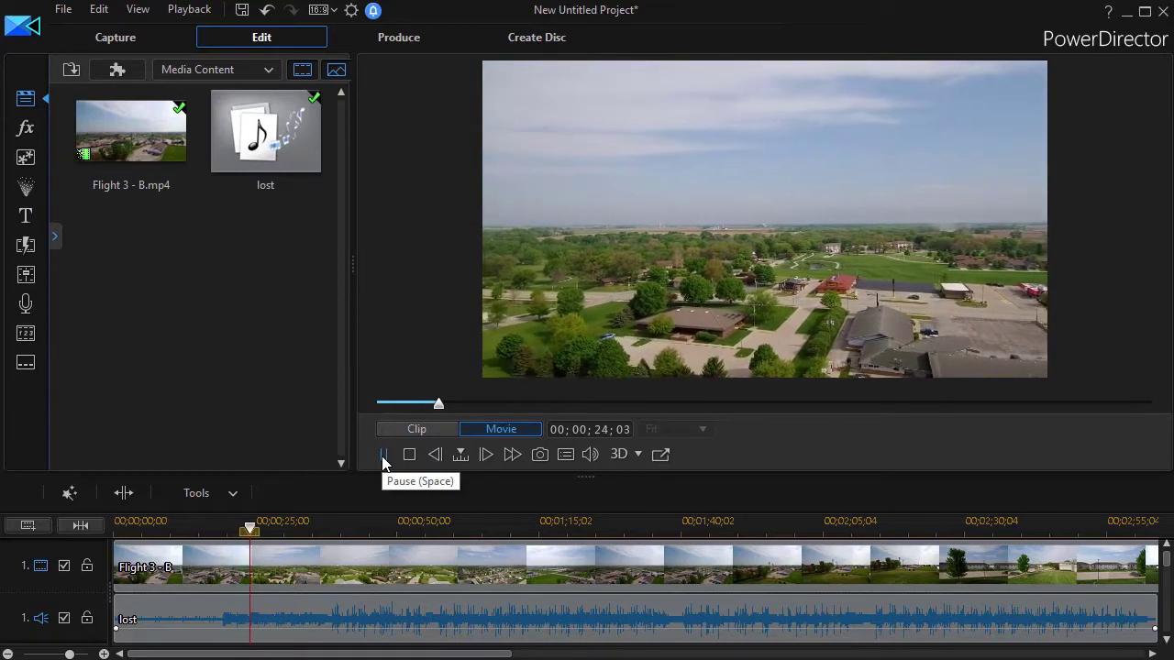
click(384, 456)
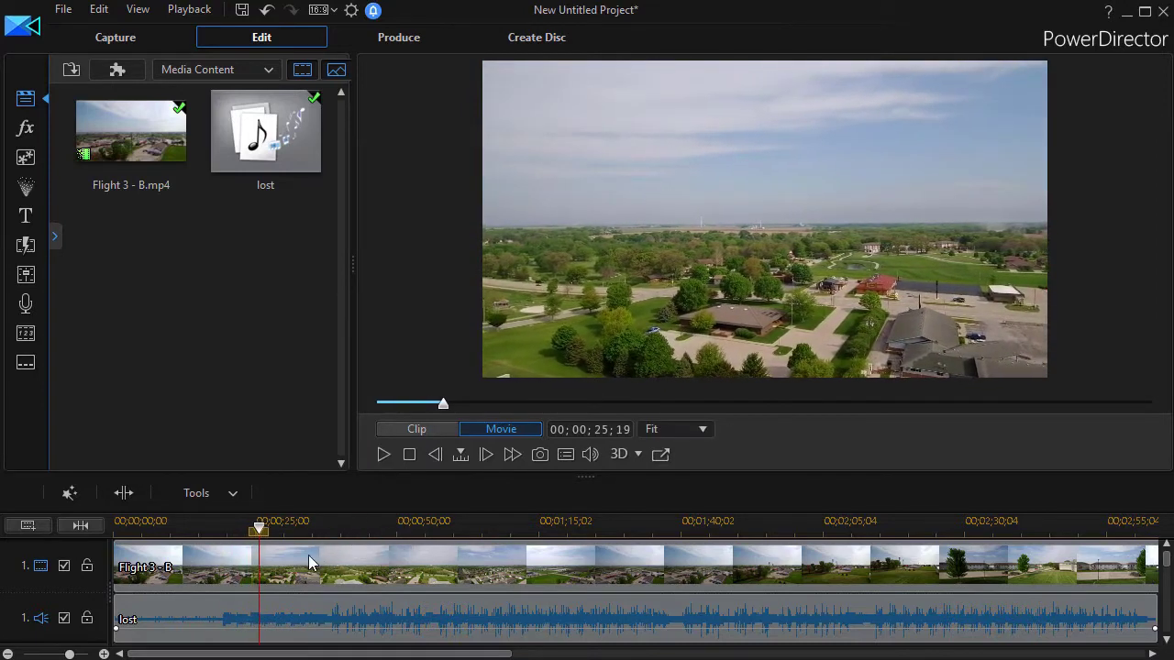
drag(262, 532, 325, 558)
click(381, 453)
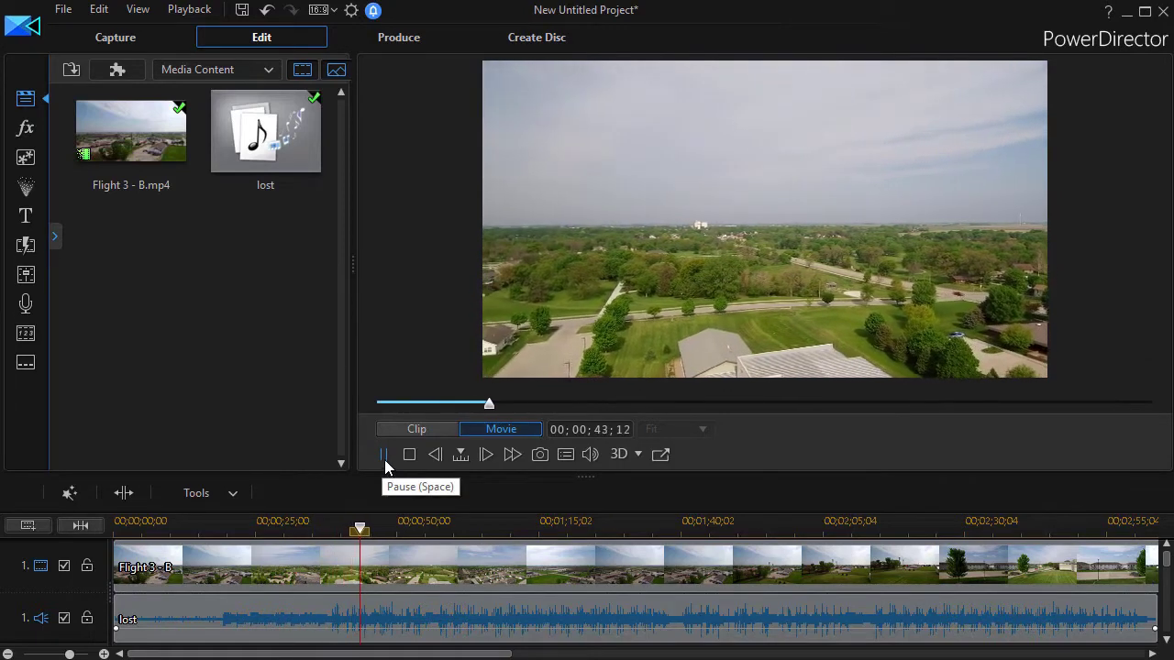
click(385, 457)
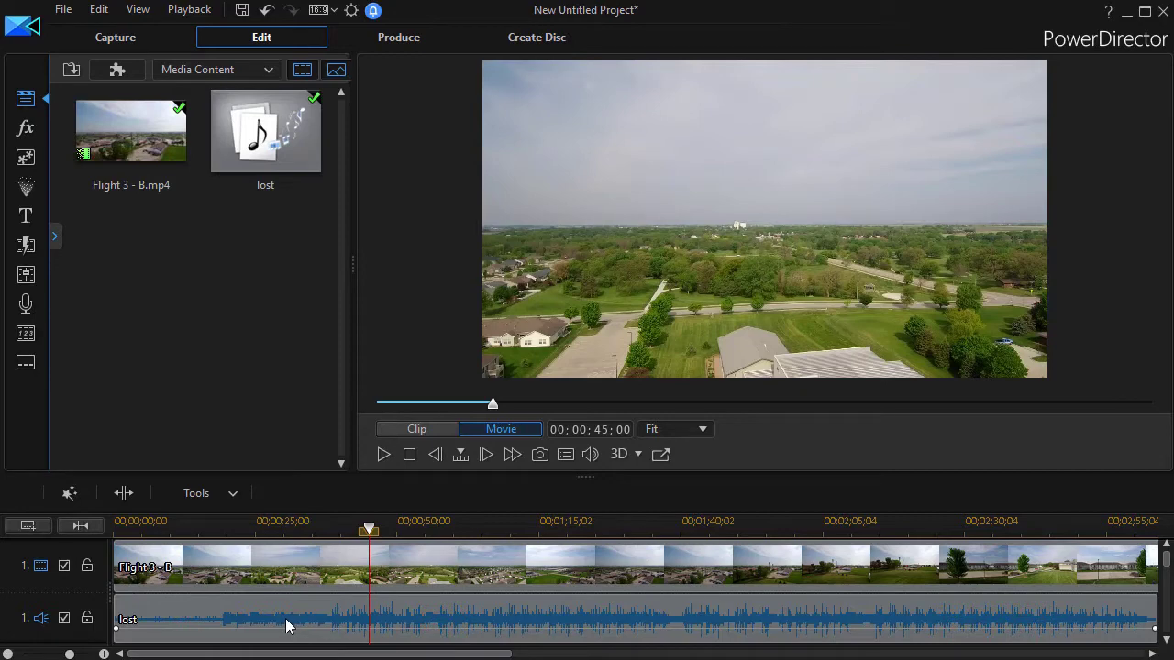
Step: Send the 'lost' music clip from the timeline to WaveEditor
click(464, 620)
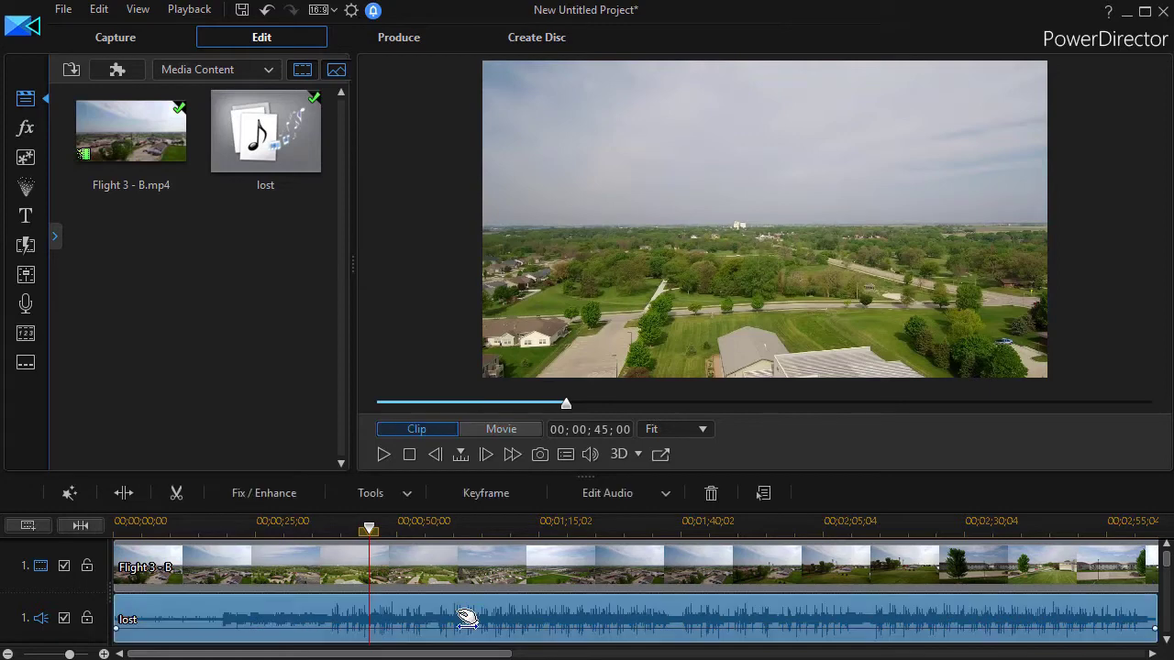
click(666, 494)
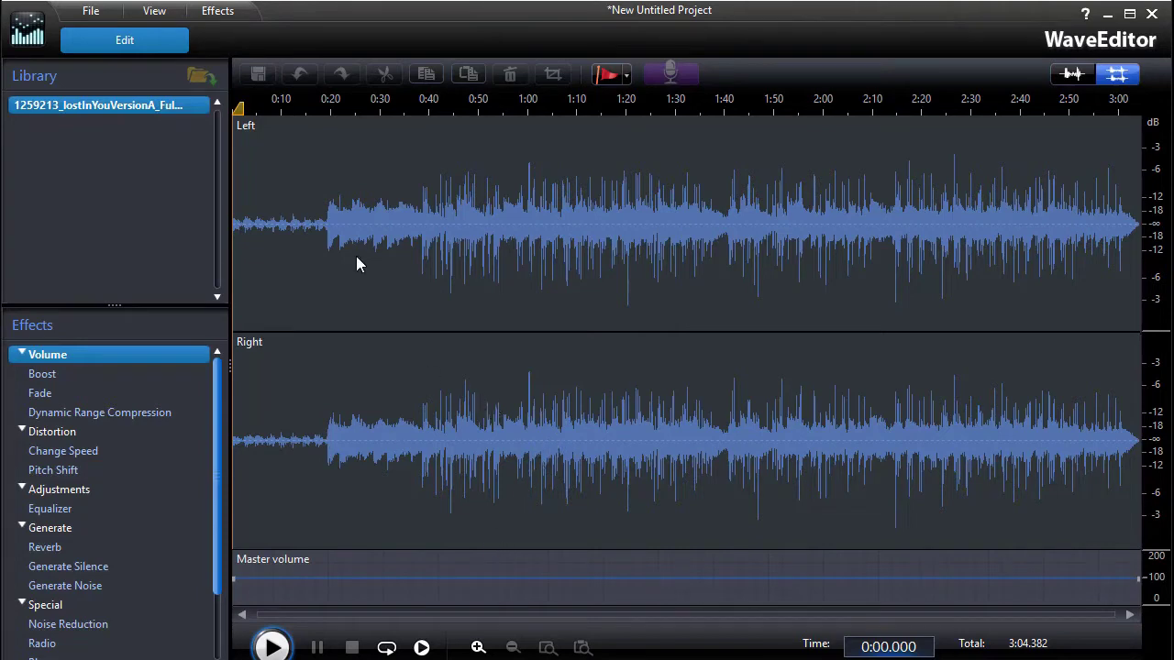
Step: Mark 0:15.272 in the music, play from there, and stop back at 0:15.272
click(308, 184)
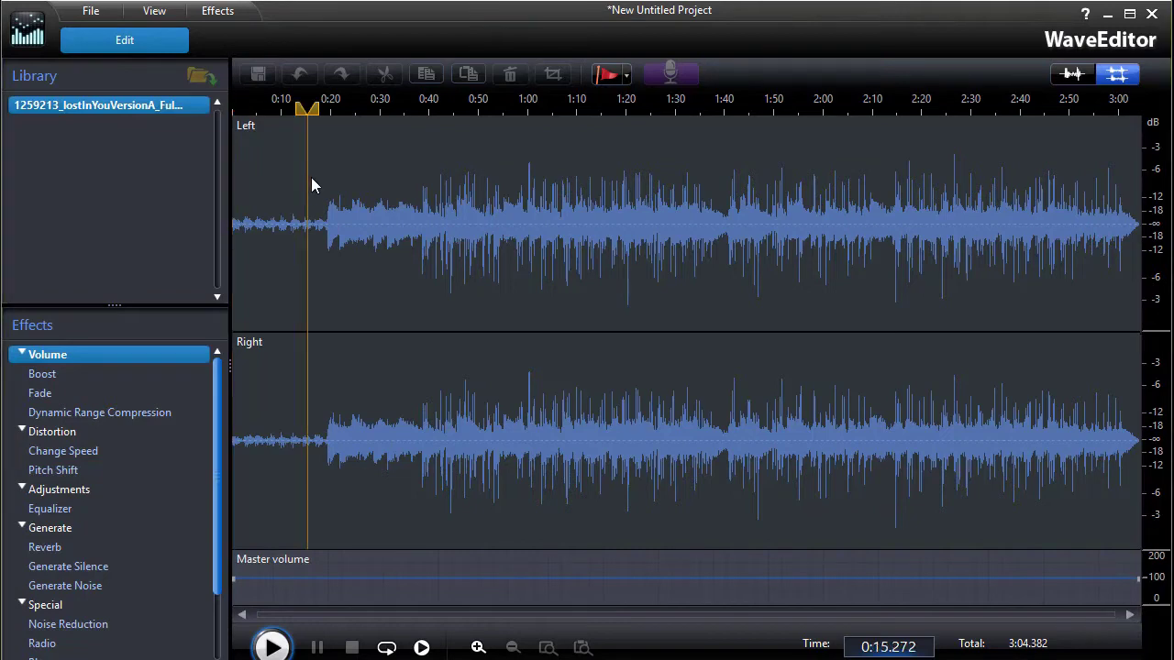
click(272, 647)
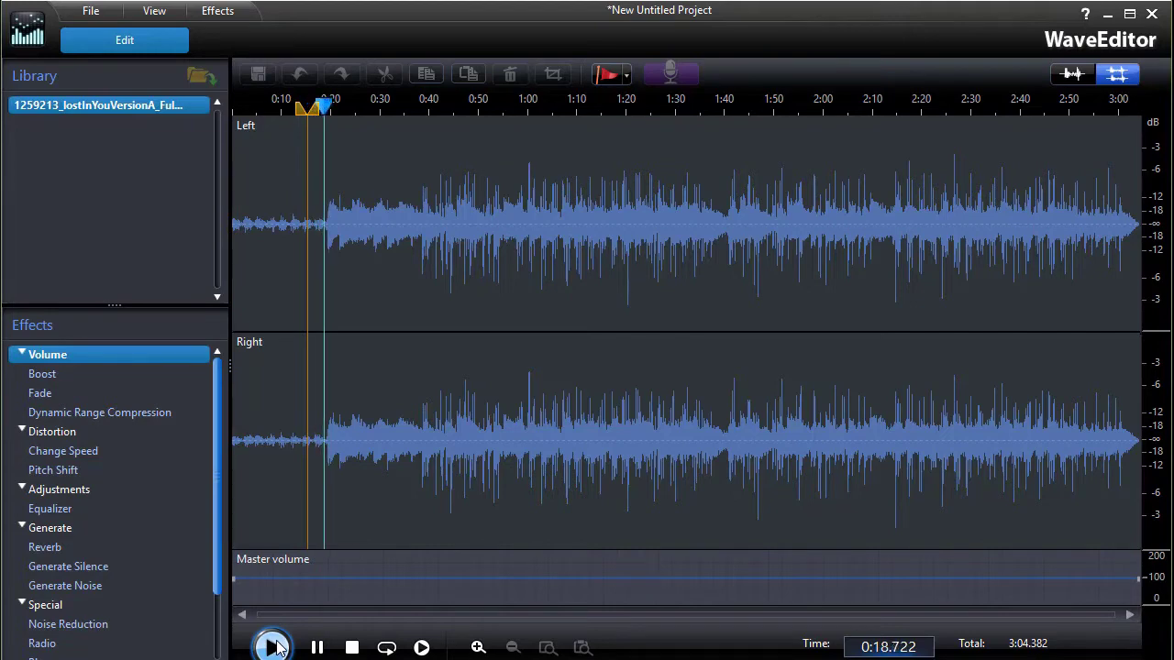
click(275, 647)
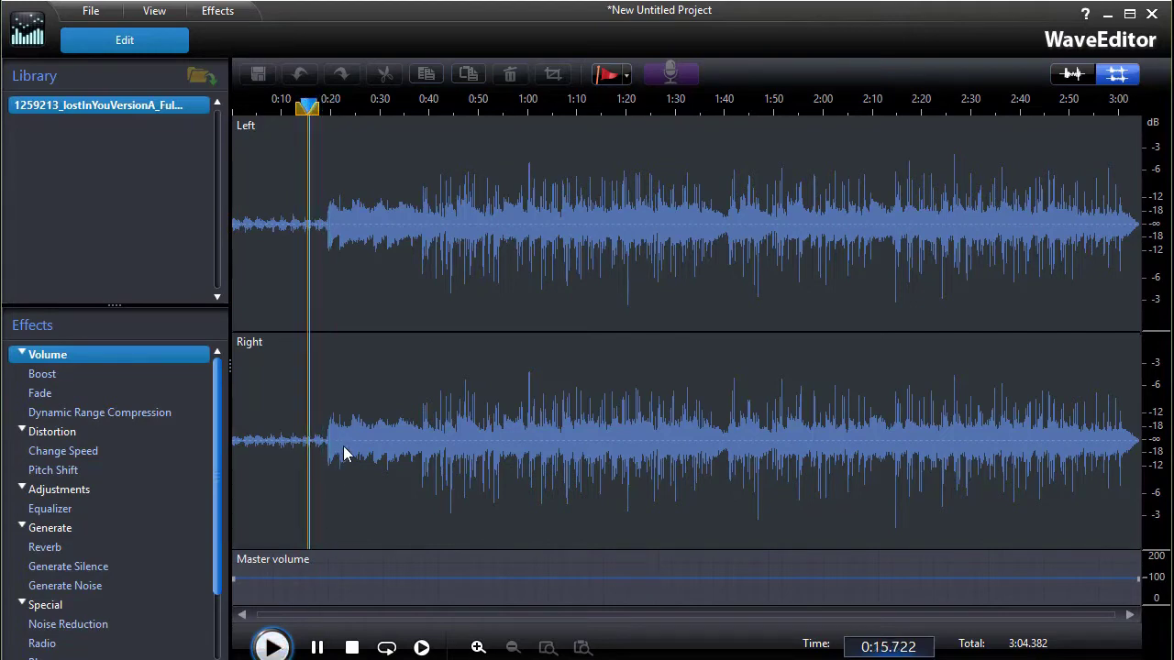
click(351, 647)
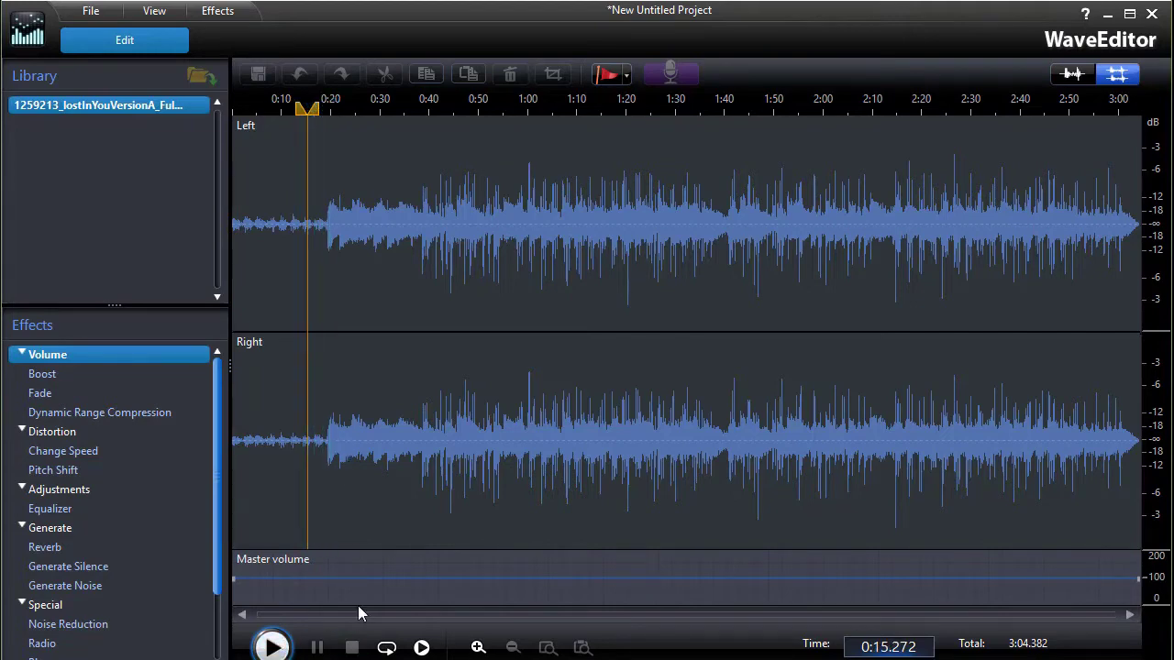
click(478, 647)
Step: Zoom to a five-second span and play the music from an edit point at 0:19.398
click(478, 648)
click(478, 648)
click(478, 647)
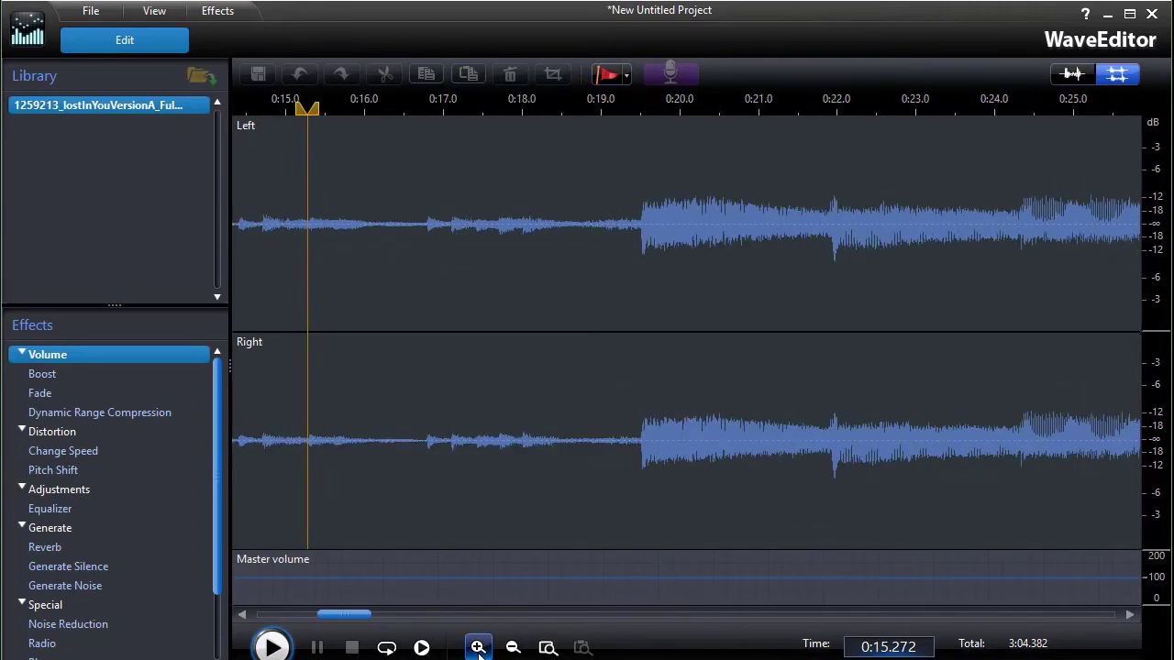
click(478, 648)
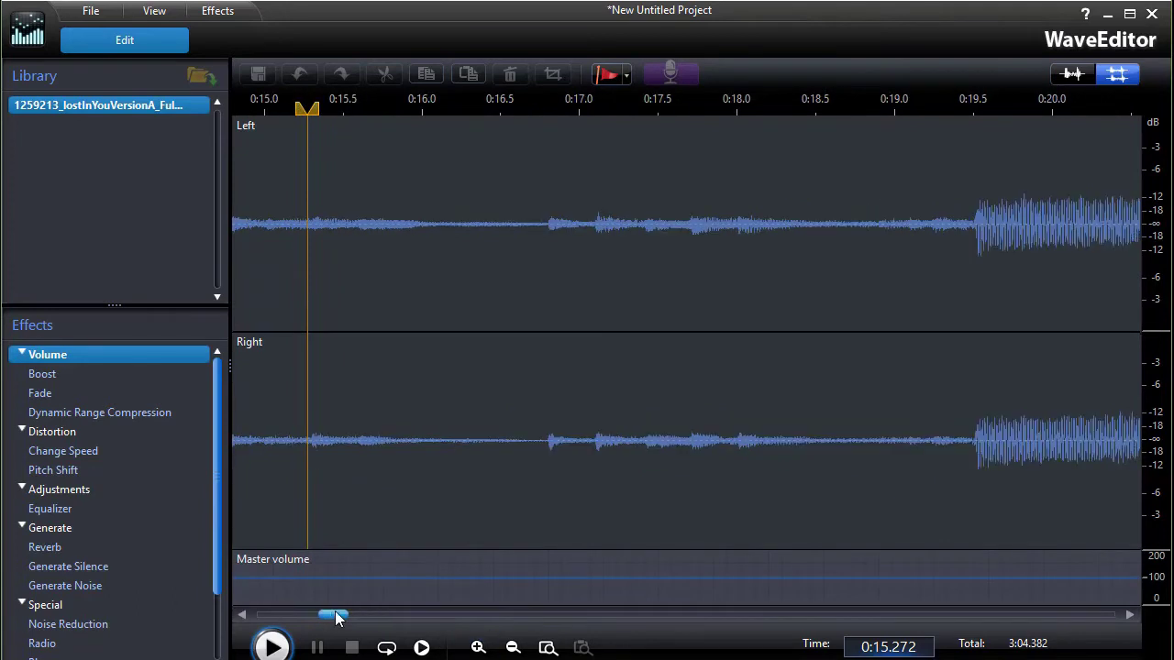
drag(335, 618, 350, 618)
click(443, 209)
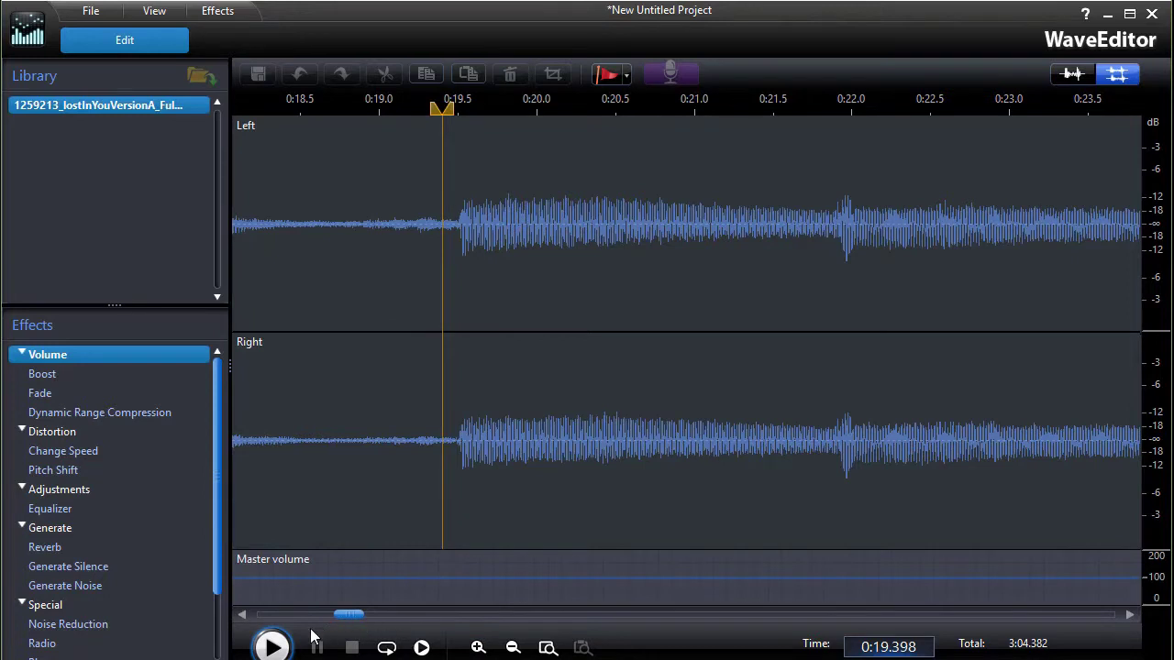
click(272, 648)
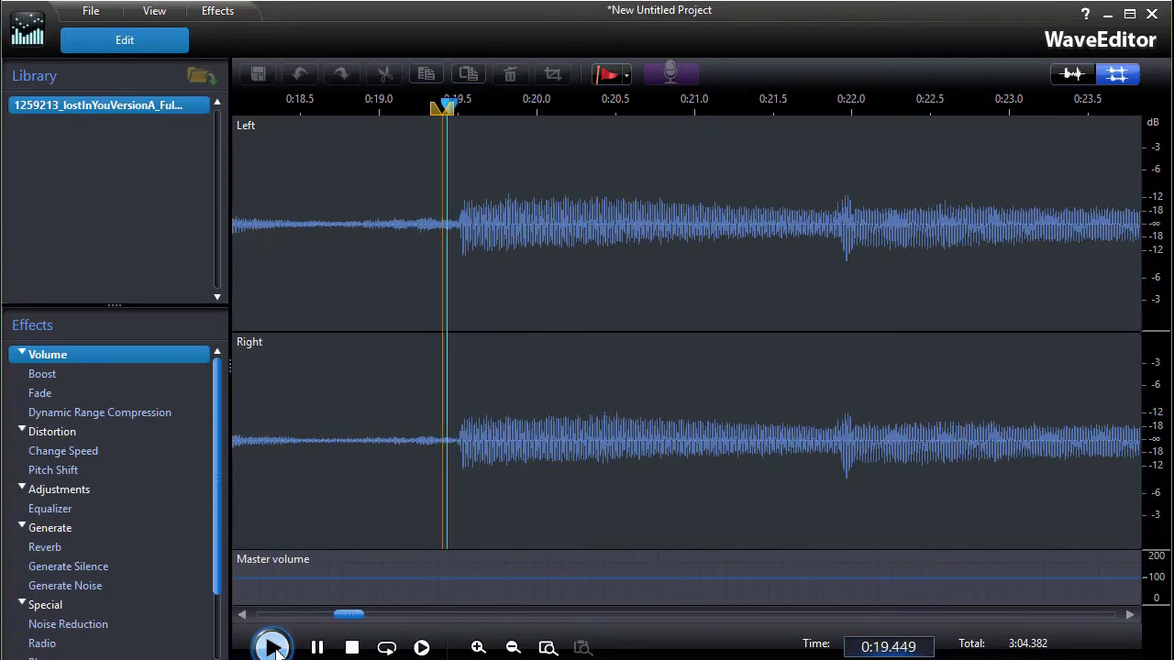
click(316, 647)
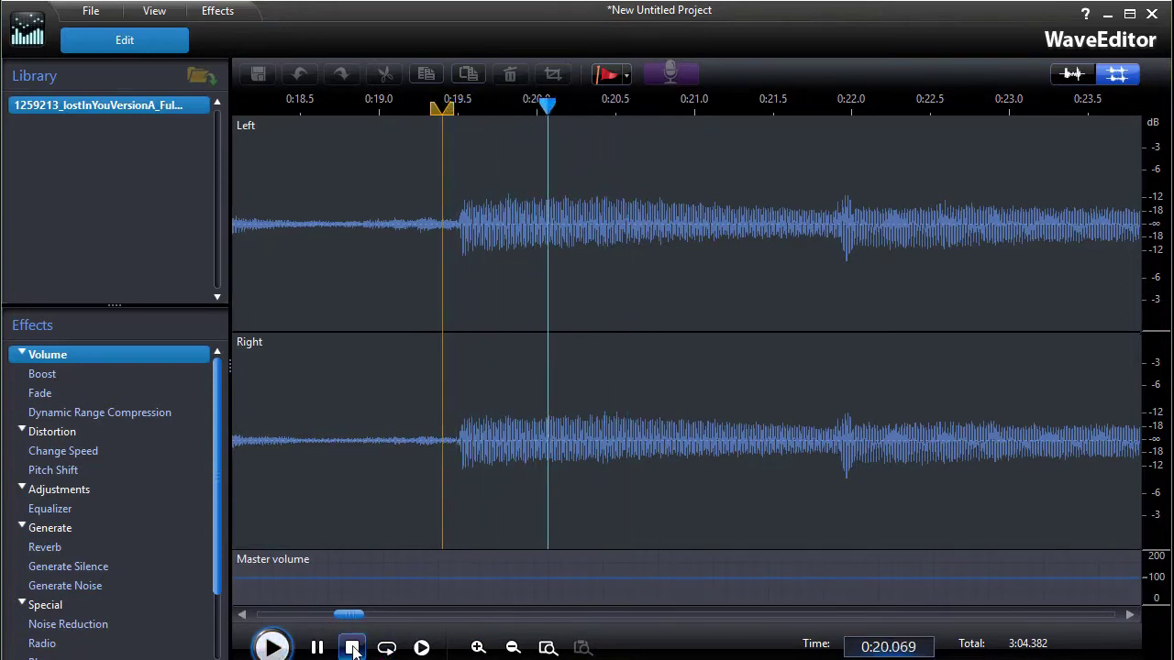
click(352, 647)
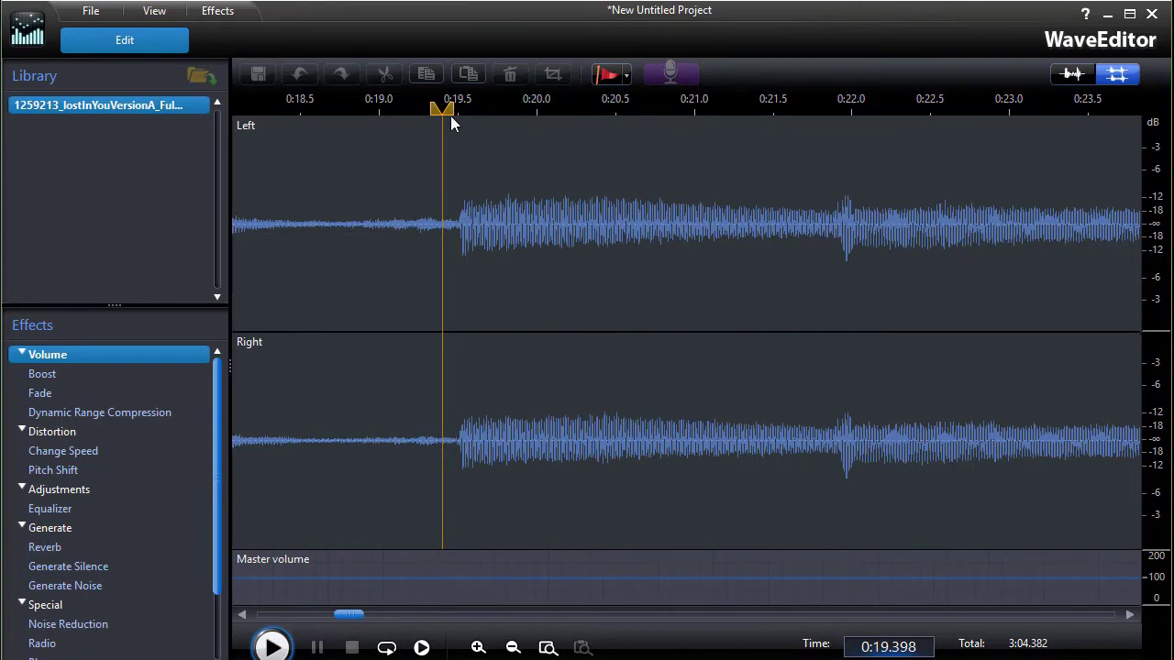
Step: Fine-tune the edit point to 0:19.485, where the music swells
click(450, 142)
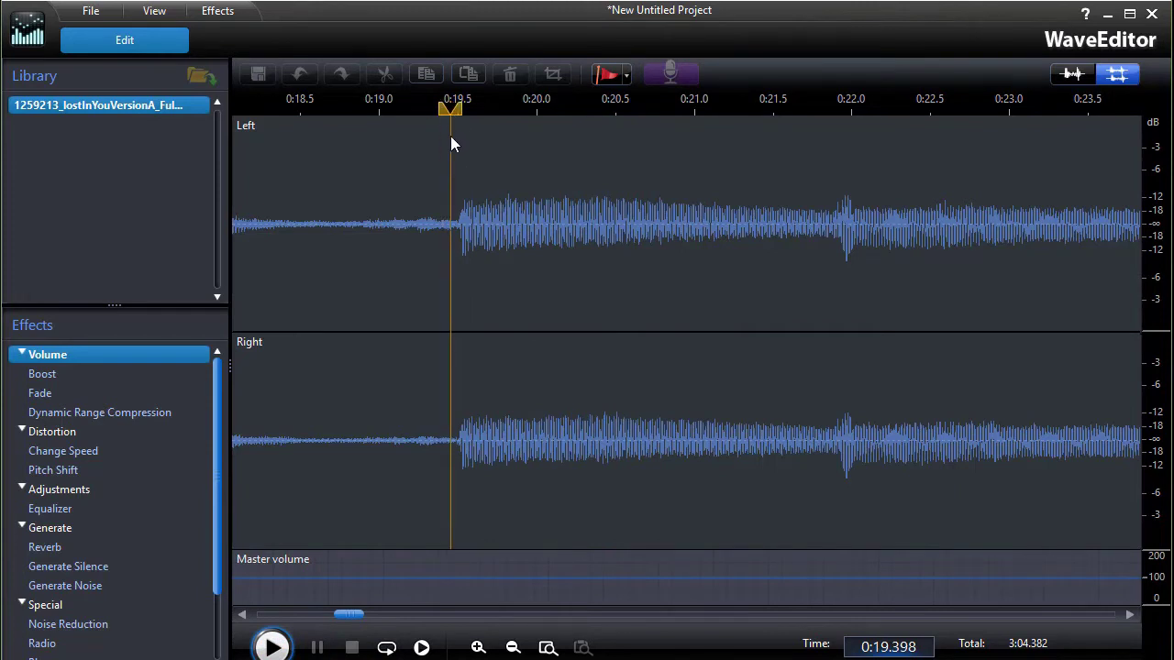
click(456, 145)
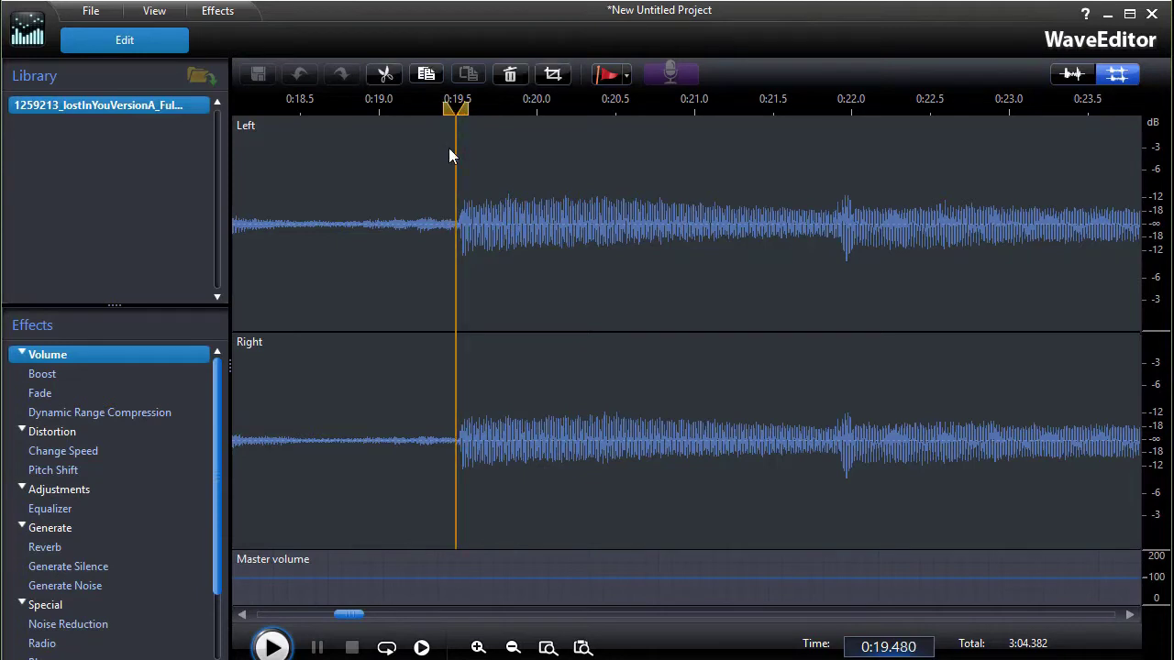
click(449, 149)
click(451, 149)
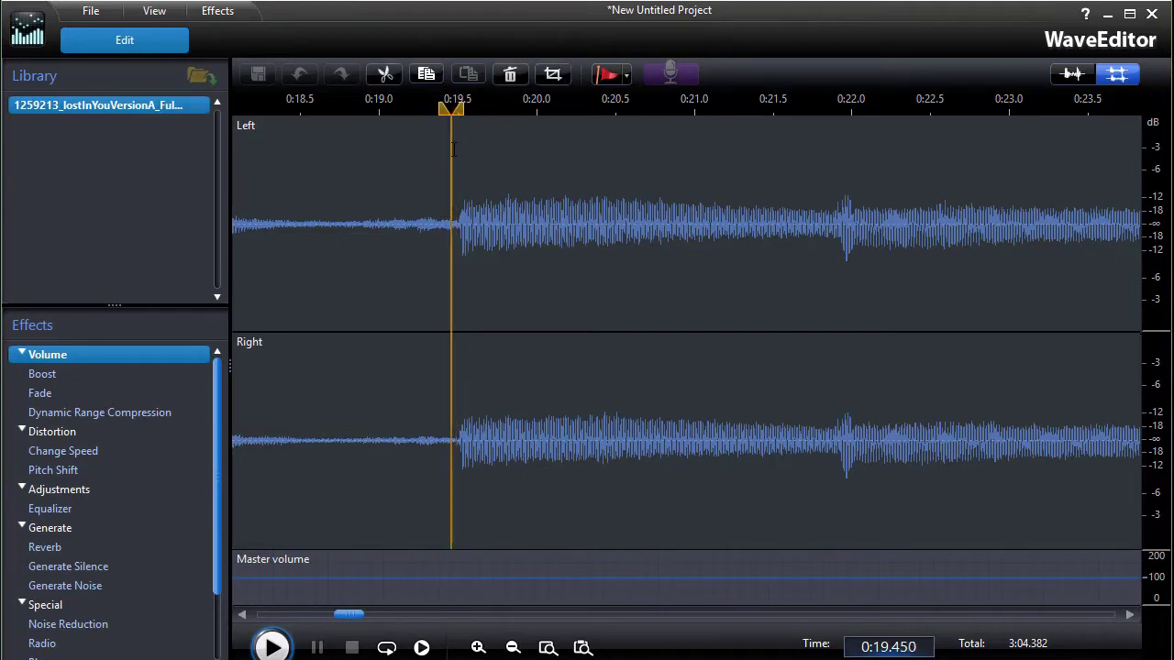
click(456, 158)
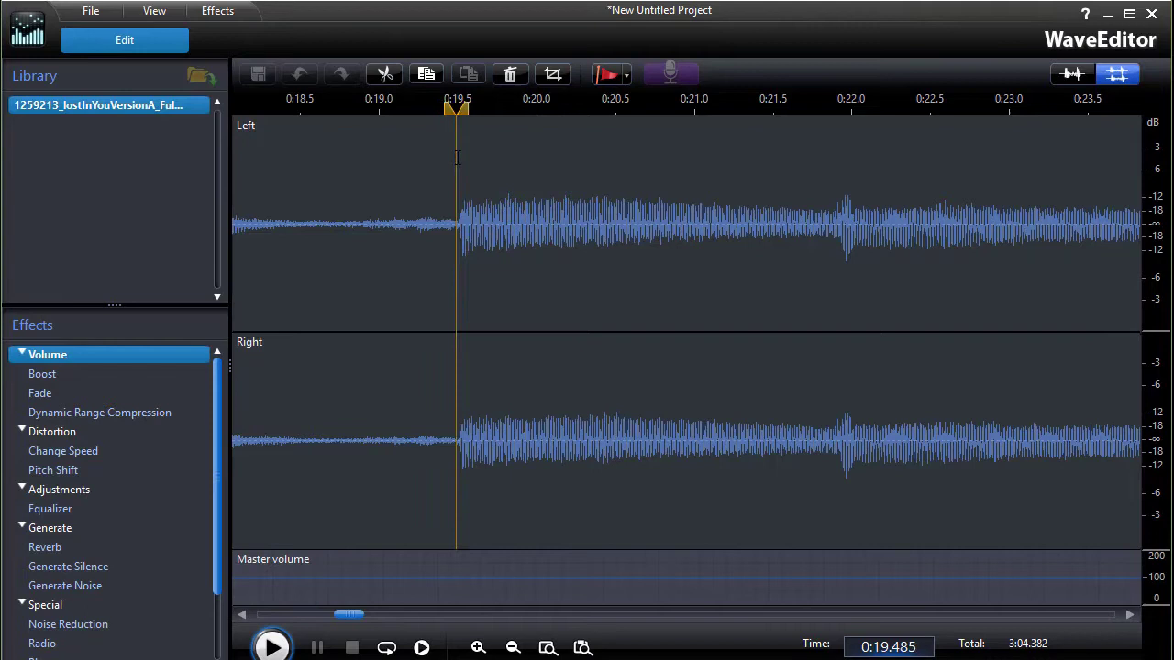
click(513, 648)
Step: Select the music from 0:19.5 to about 0:37
click(513, 648)
click(512, 647)
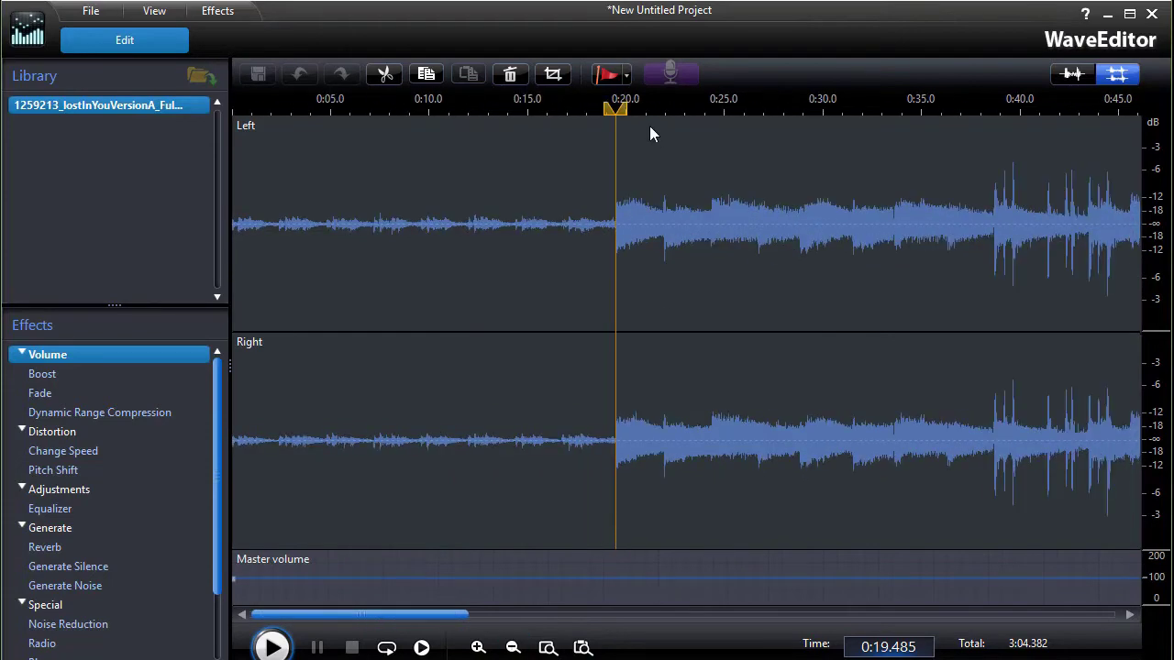
drag(622, 112, 987, 137)
drag(398, 620, 543, 623)
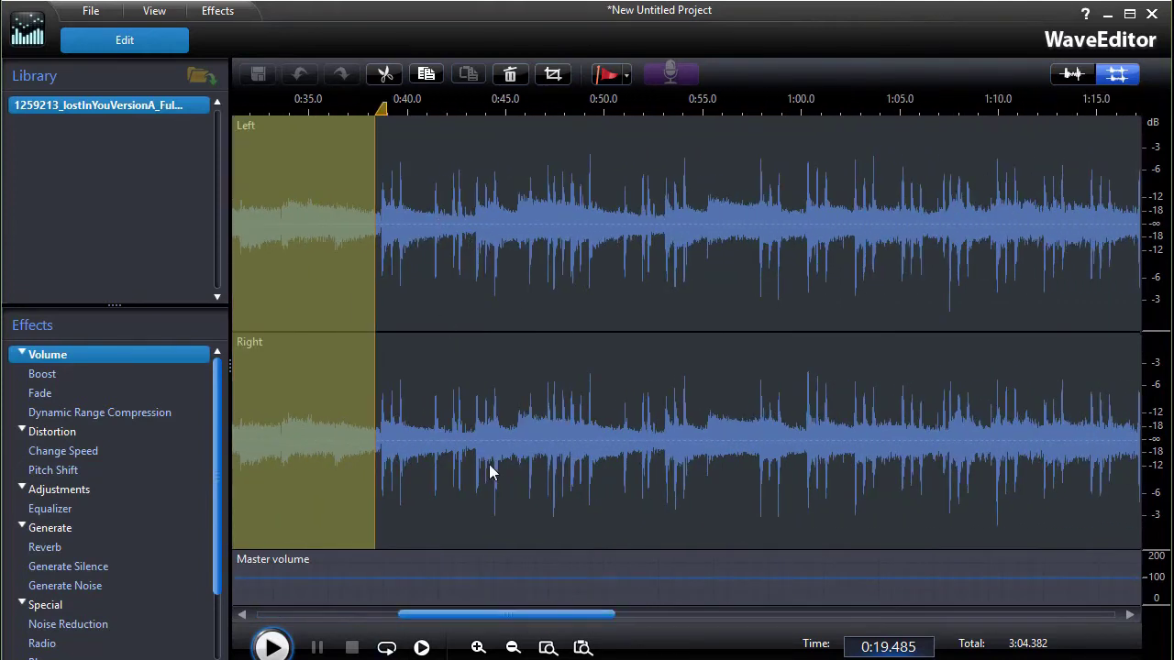
Step: Extend the selection's end to about 0:38.7, then view the whole track
click(478, 648)
click(478, 648)
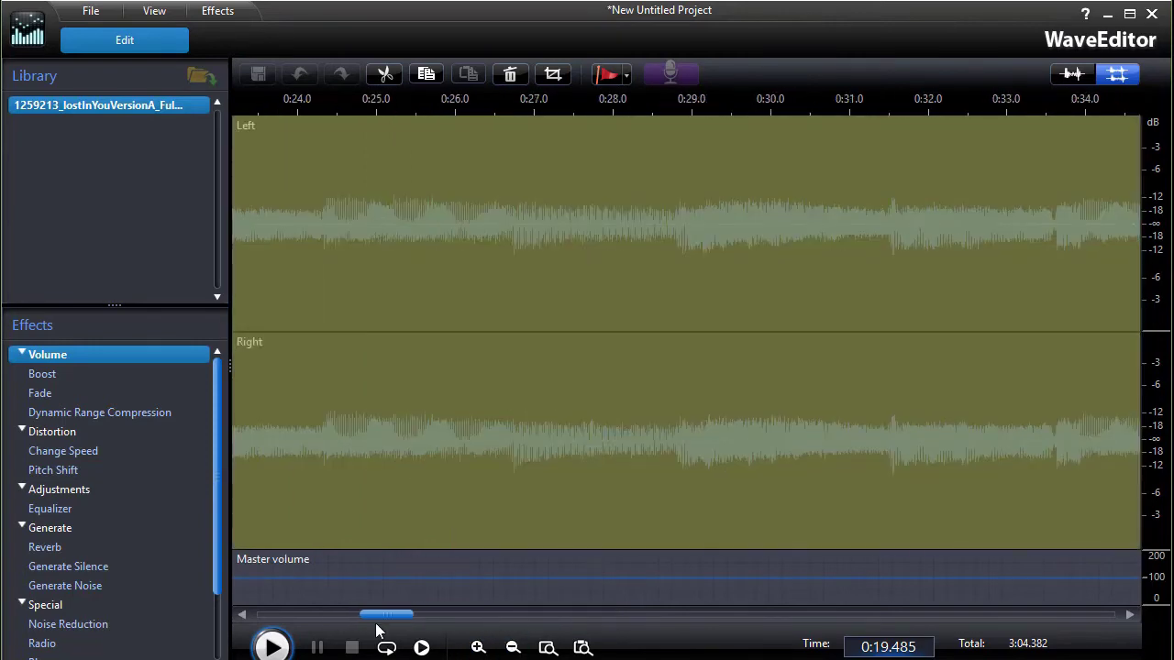
drag(378, 620, 445, 620)
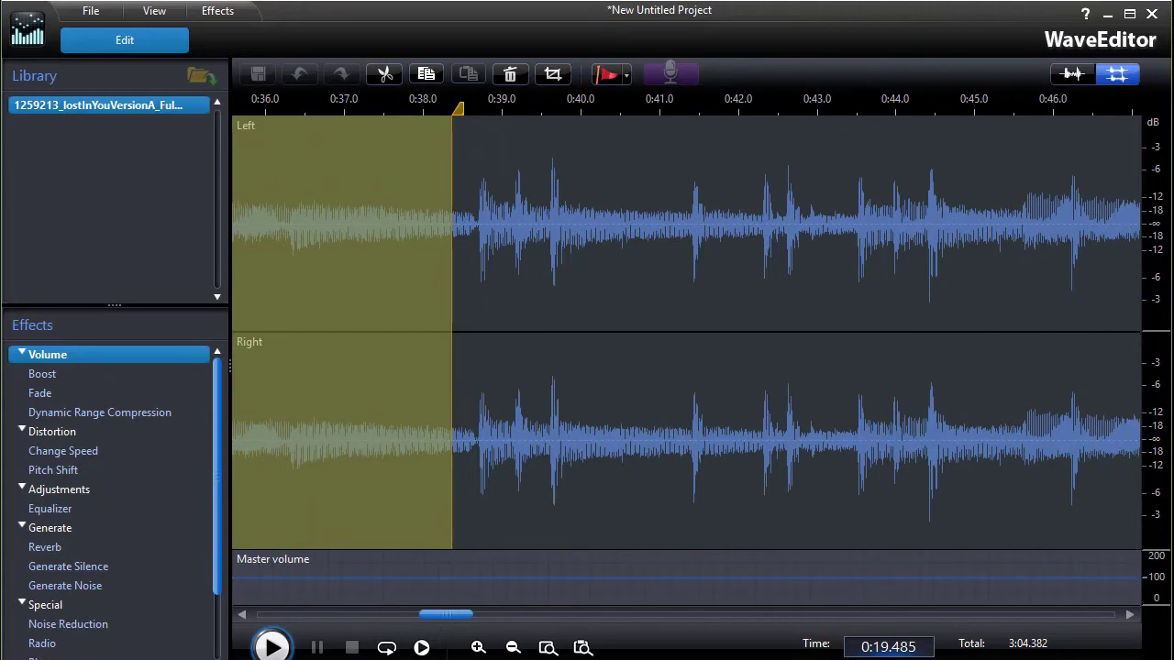
click(478, 647)
drag(388, 618, 433, 622)
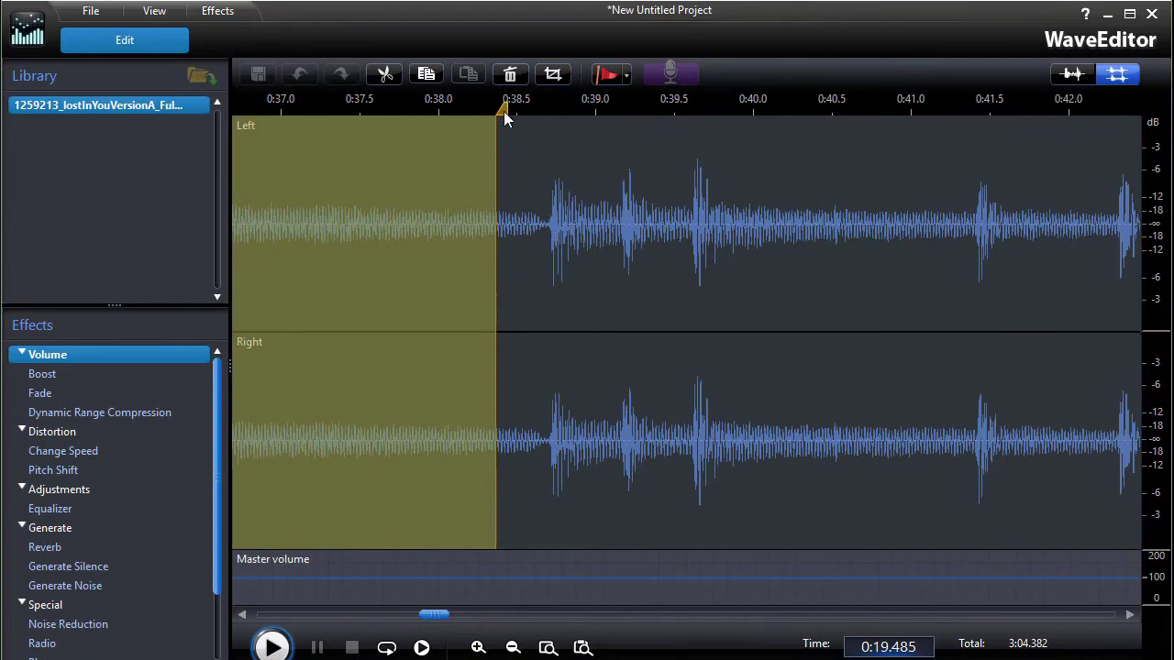
drag(503, 109, 546, 120)
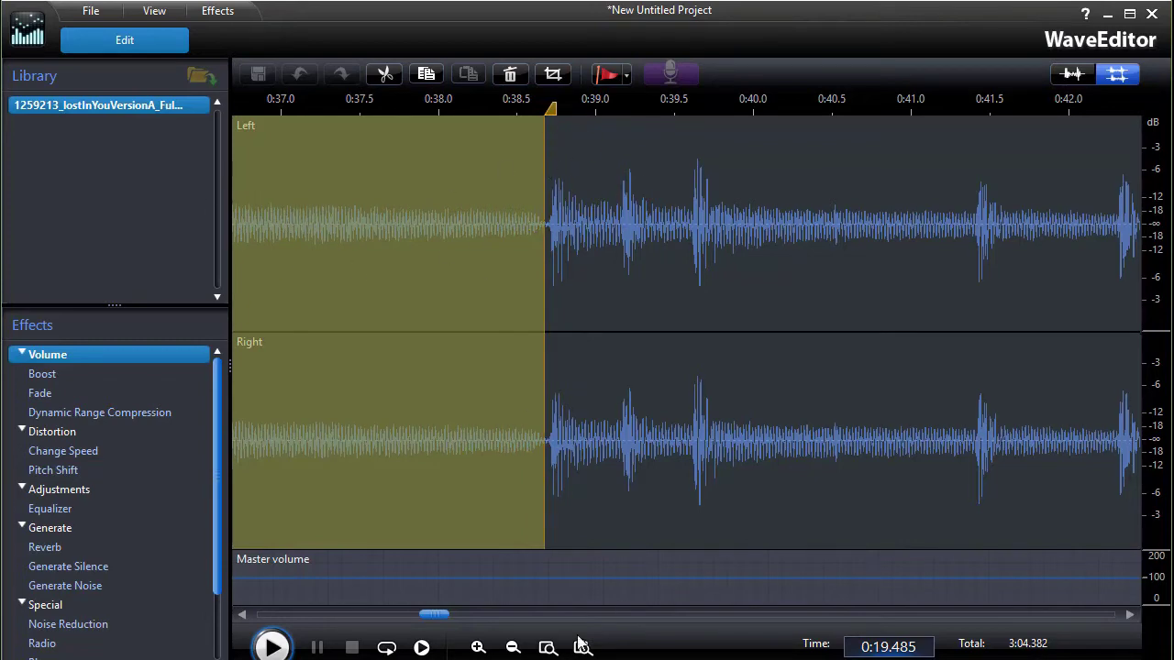
click(547, 647)
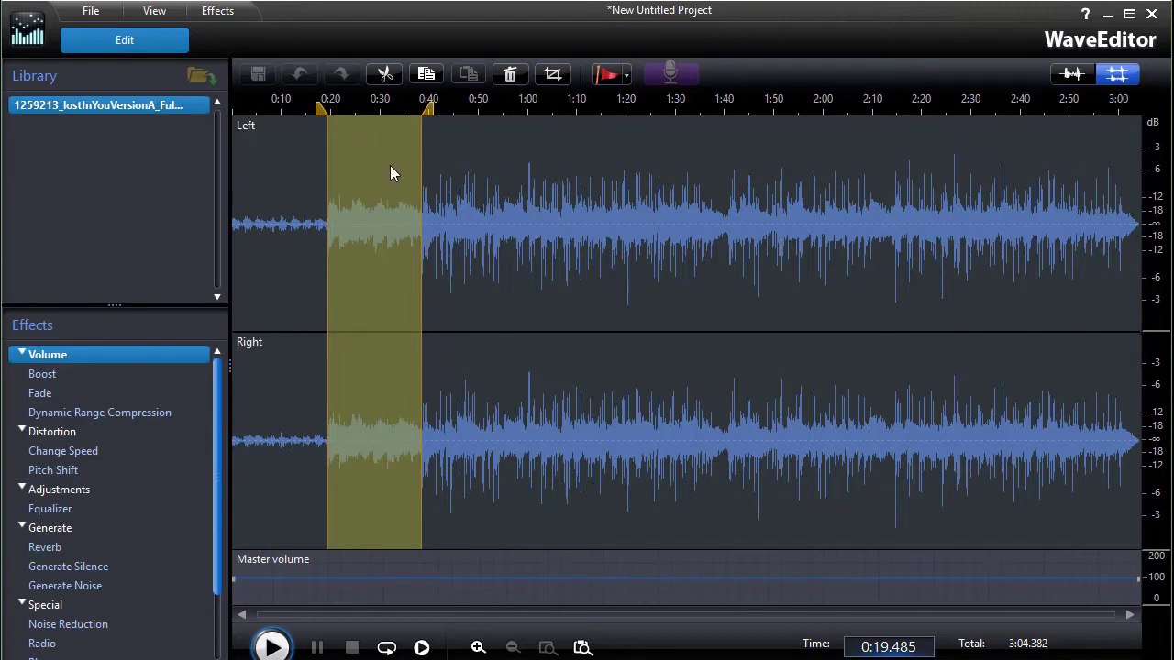
Step: Crop the track to the selected 19-second passage, preview it, and copy it
click(553, 77)
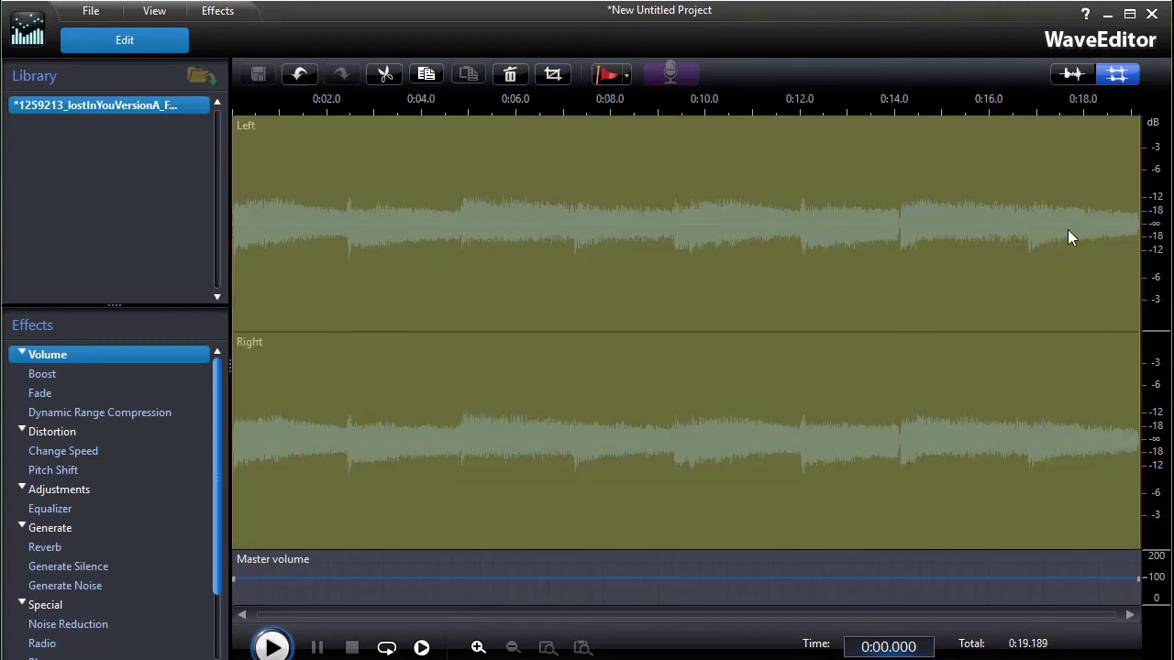
click(276, 647)
click(274, 648)
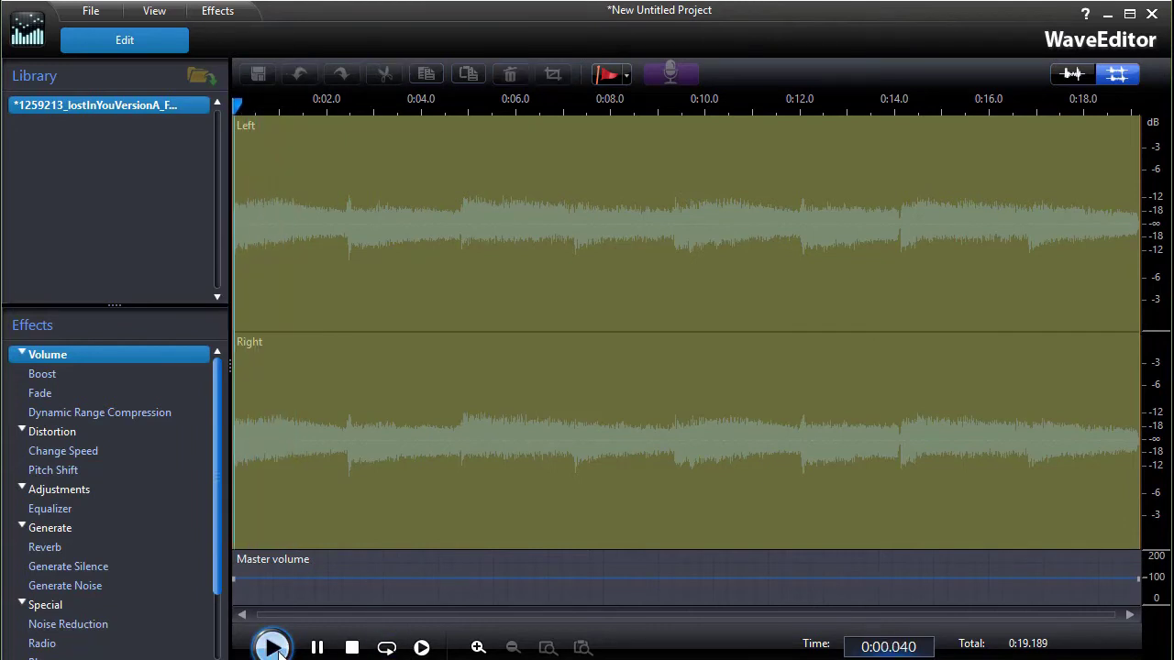
click(427, 74)
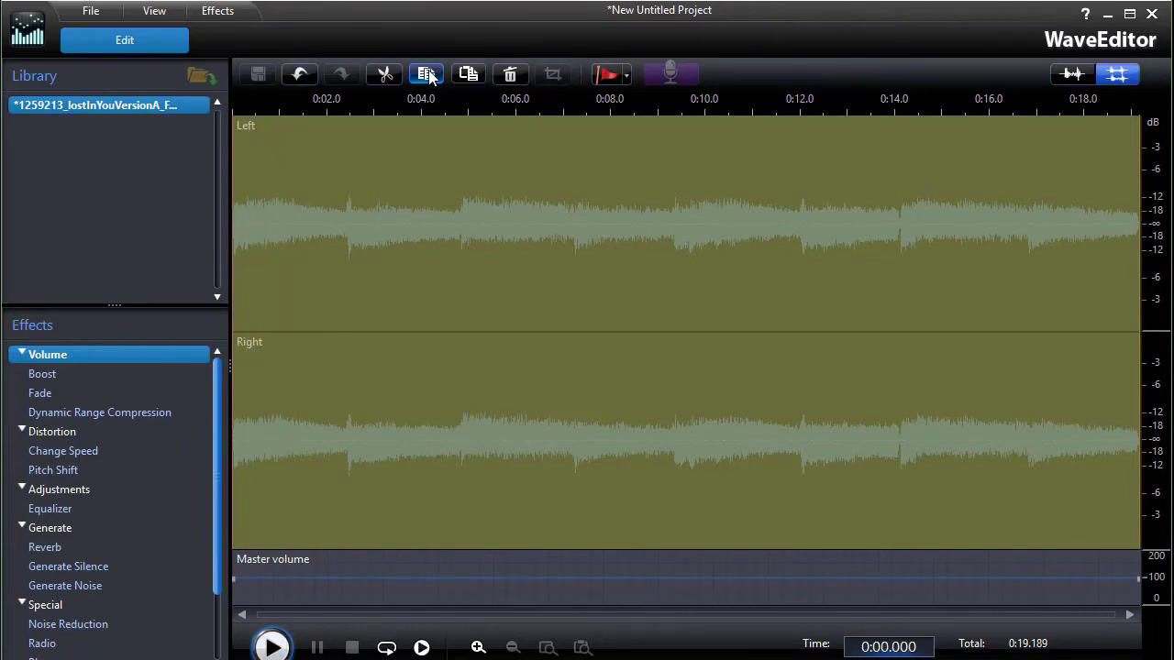
Step: Paste the clip five times at the start, extending the track to 1:55.134
click(445, 109)
drag(445, 110, 188, 131)
drag(456, 119, 116, 134)
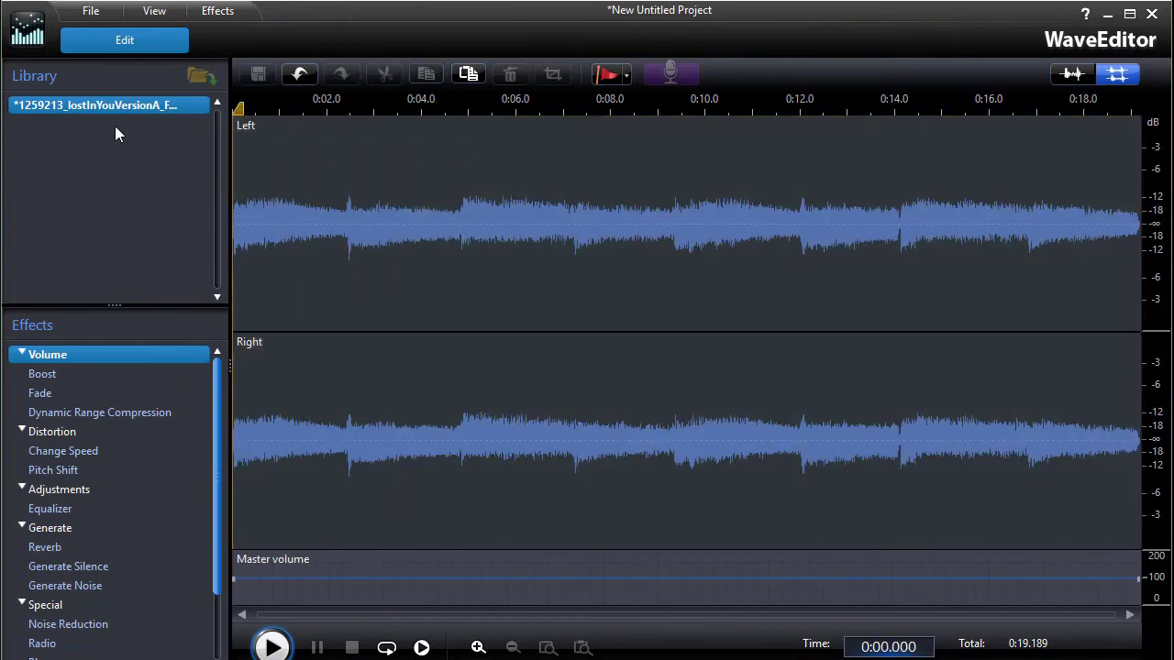
click(470, 76)
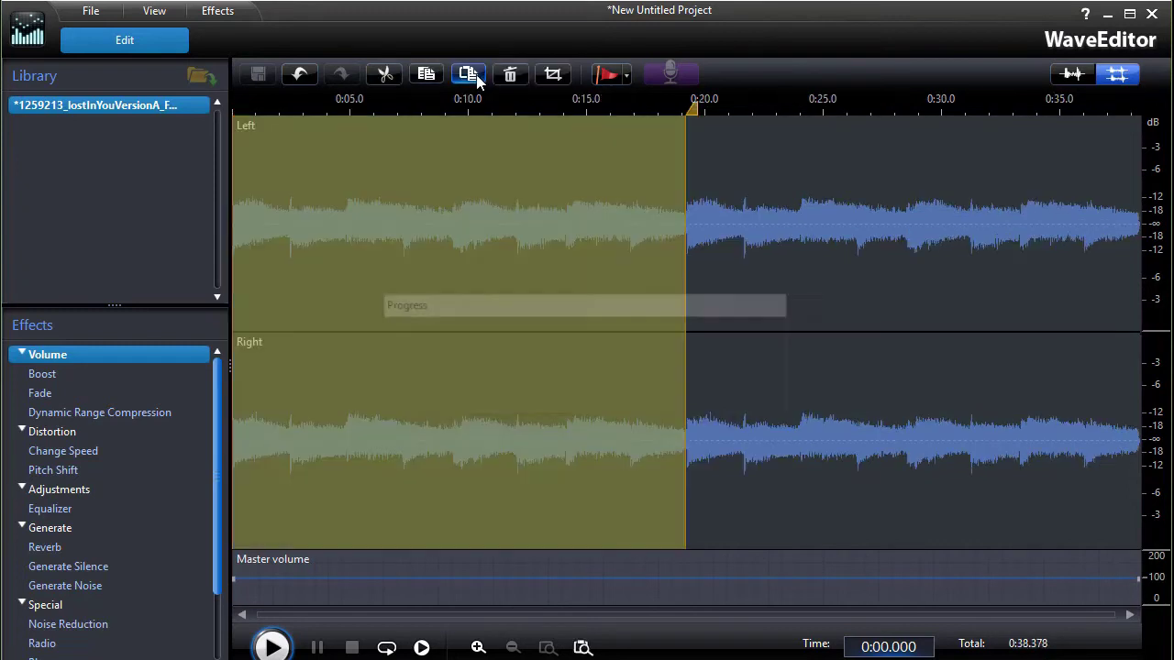
drag(695, 109, 92, 138)
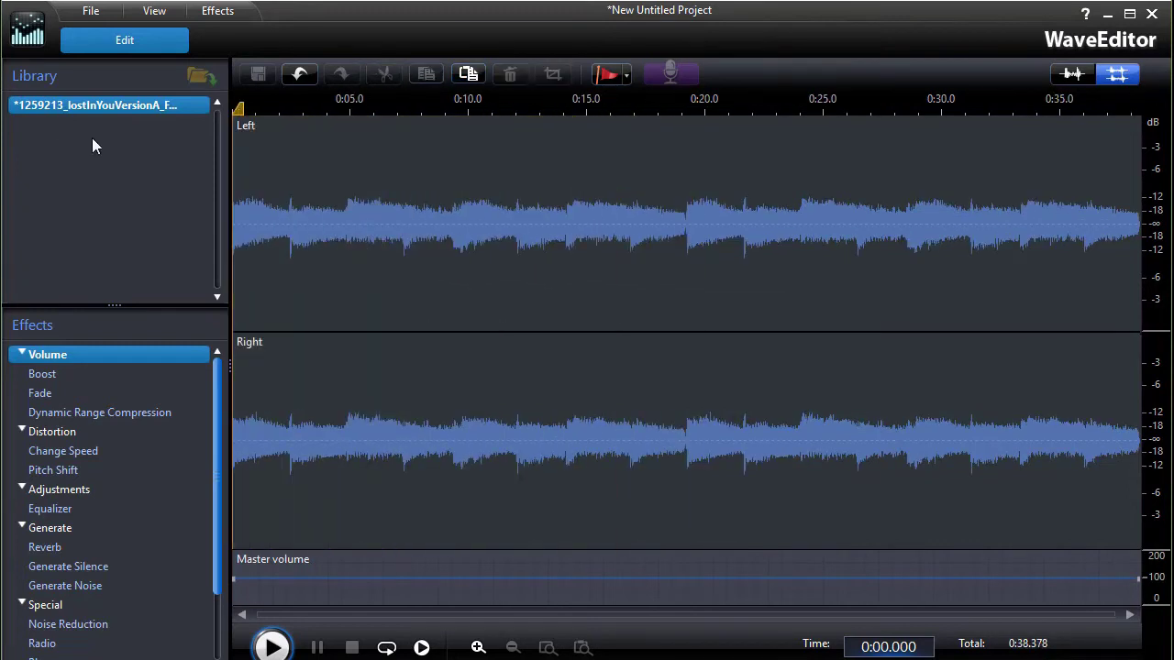
click(467, 75)
drag(545, 110, 16, 112)
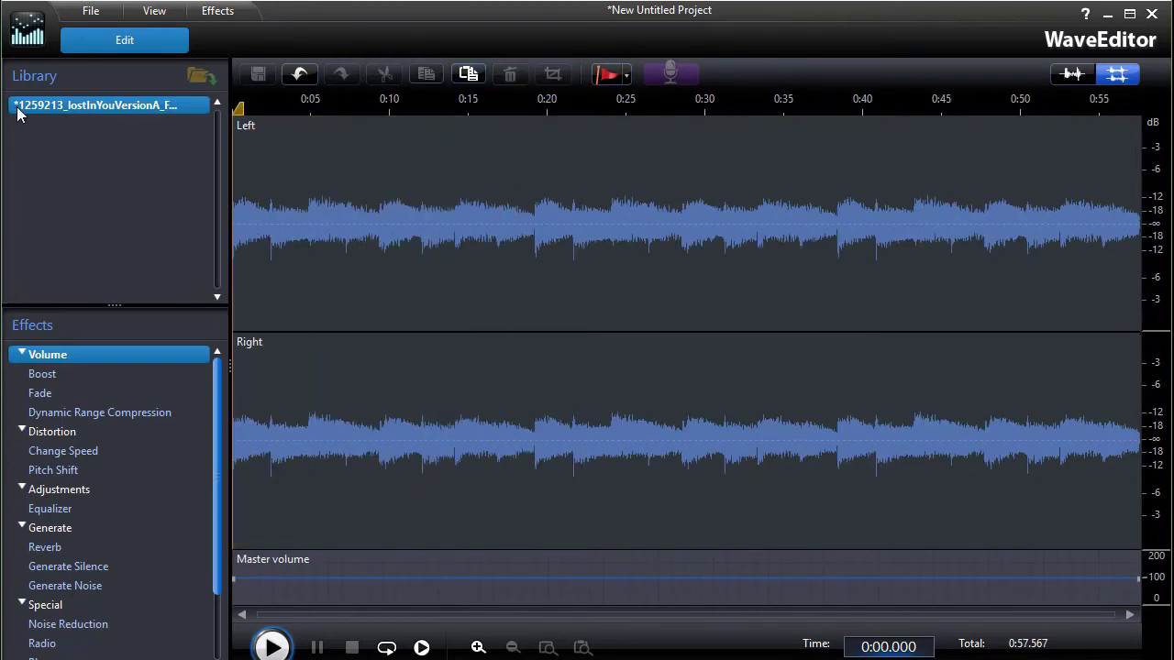
click(467, 74)
drag(468, 112, 84, 122)
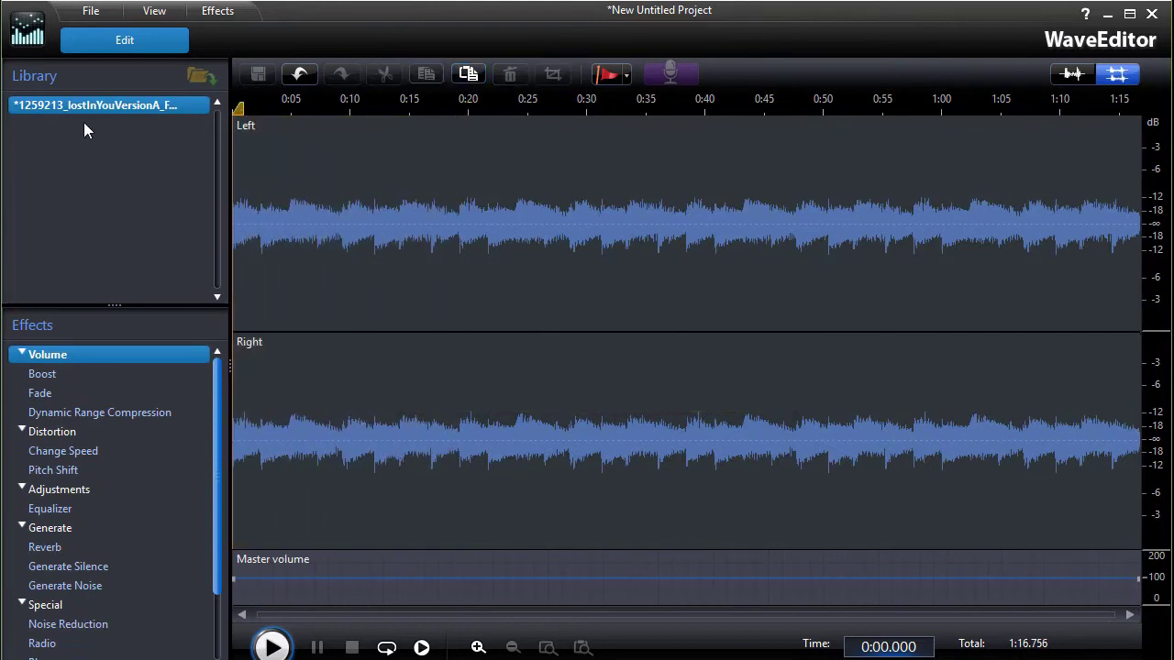
click(468, 74)
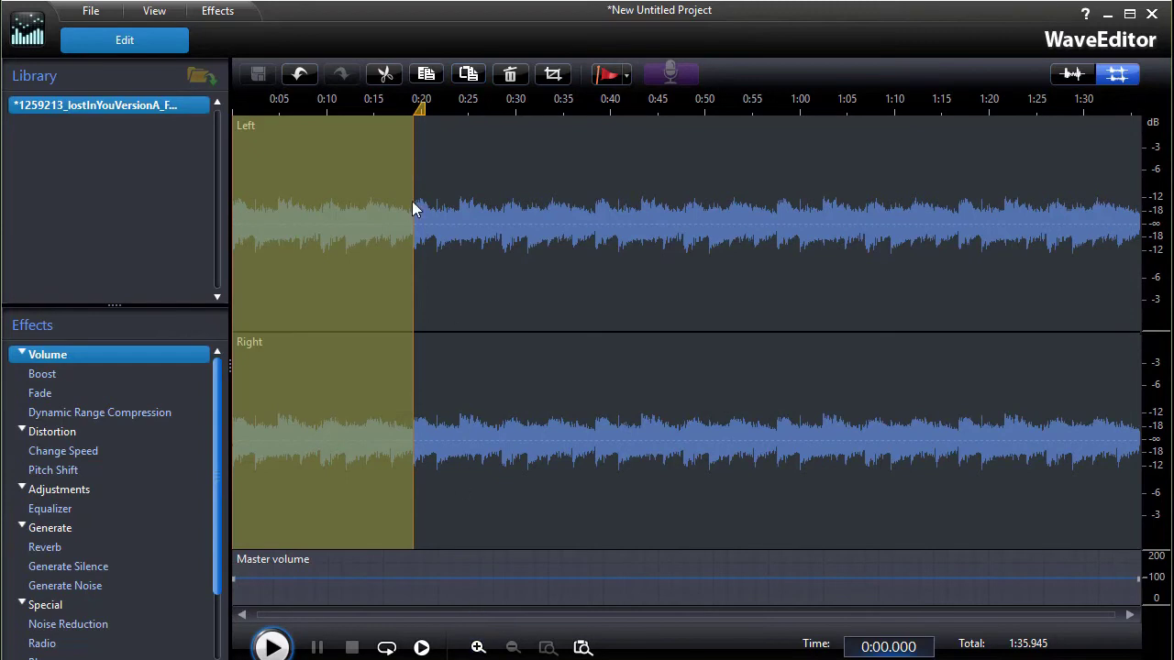
drag(421, 107, 233, 110)
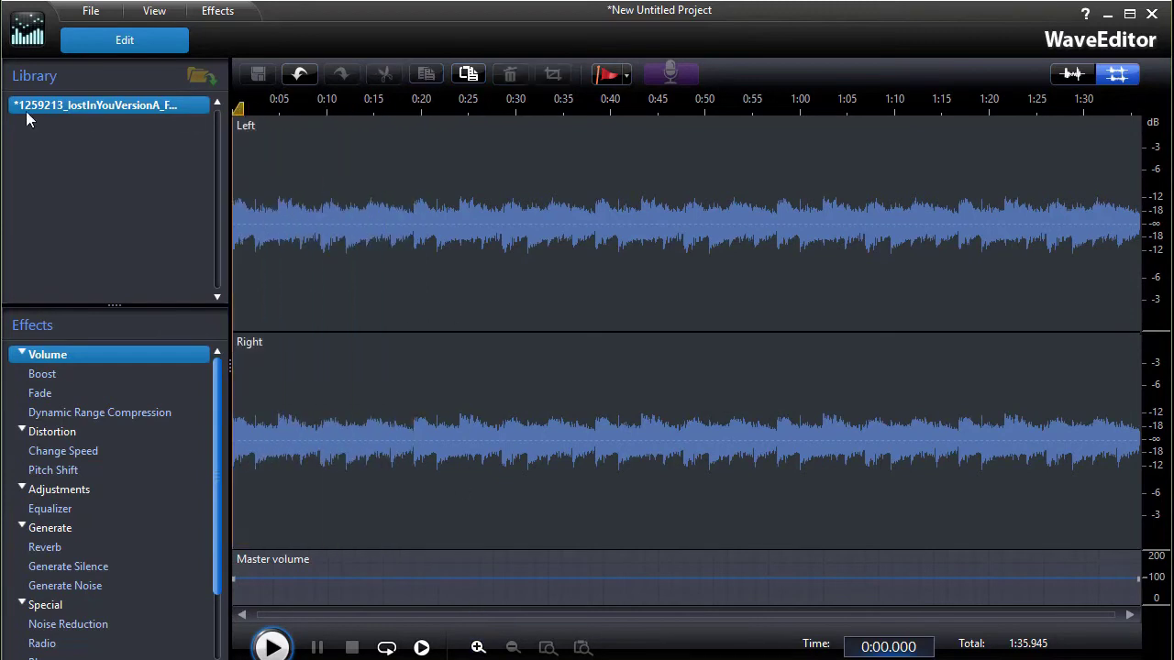
click(467, 74)
click(543, 371)
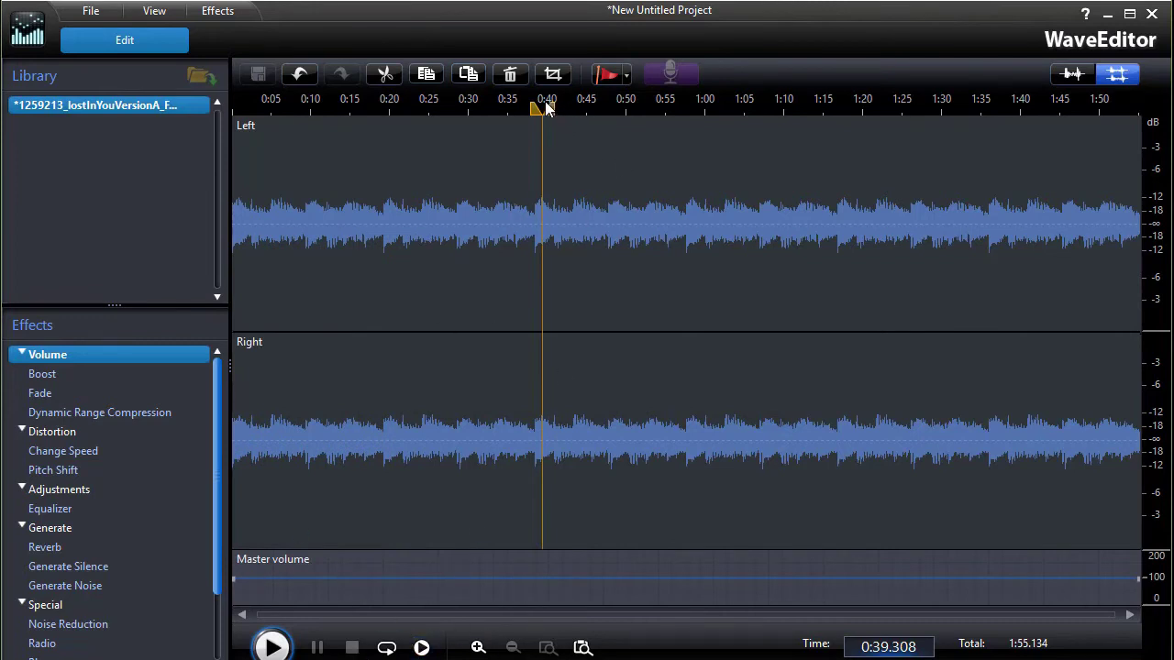
drag(544, 107, 234, 108)
click(272, 648)
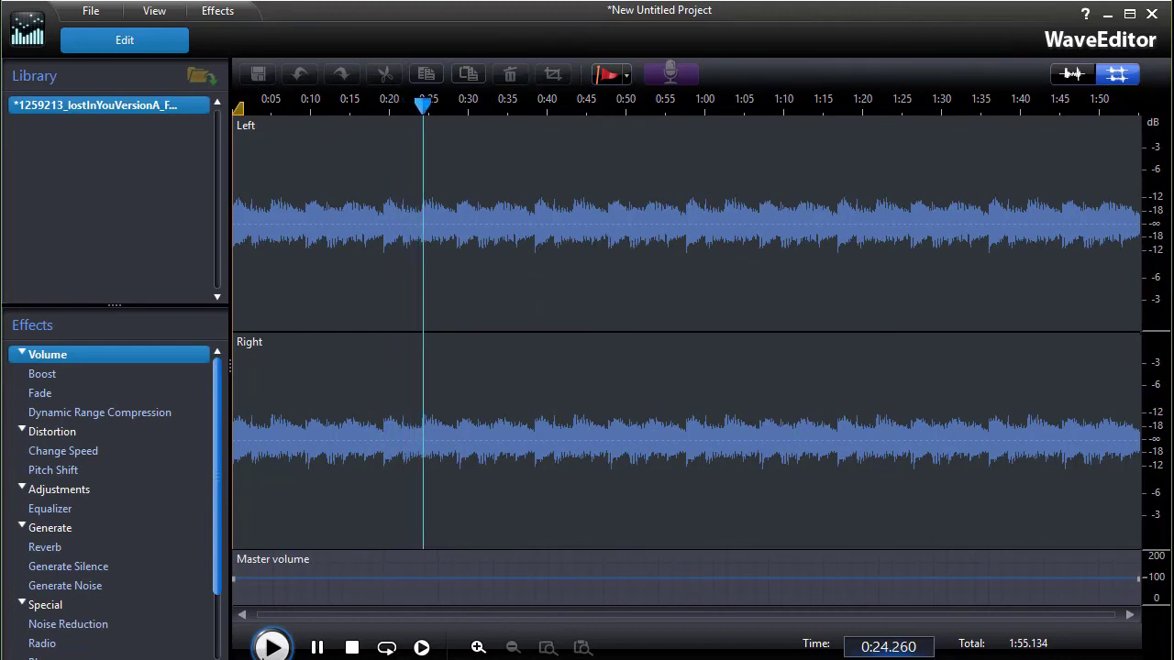
key(space)
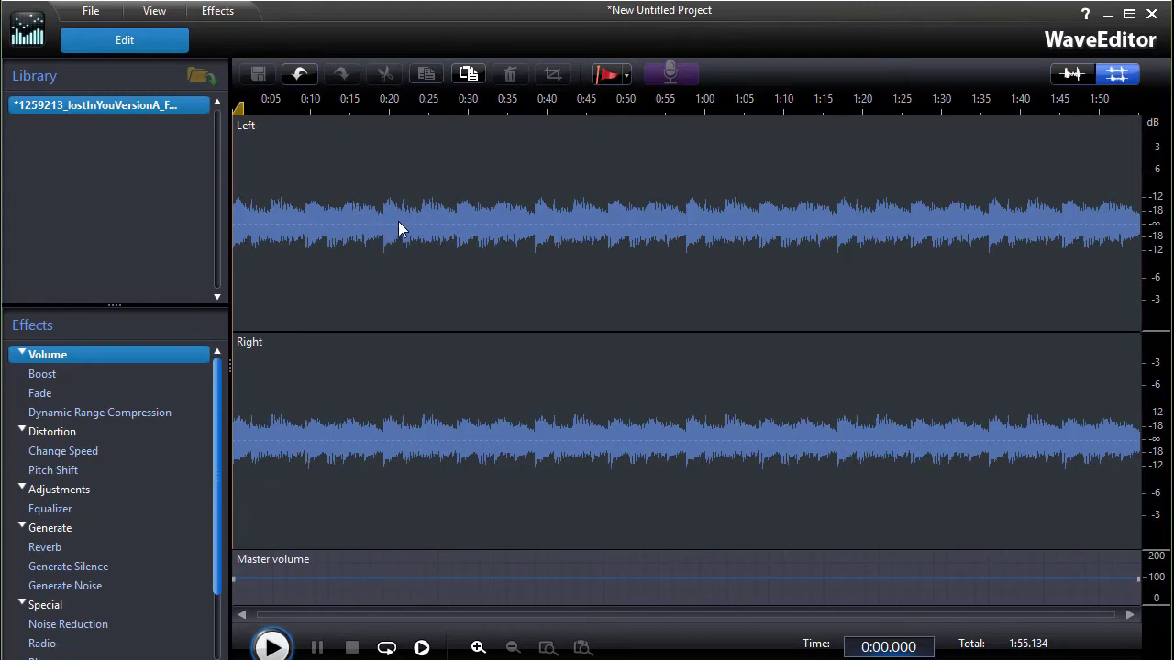
Step: Inspect the loop seam near 0:19, then close WaveEditor, saving the changes
click(384, 165)
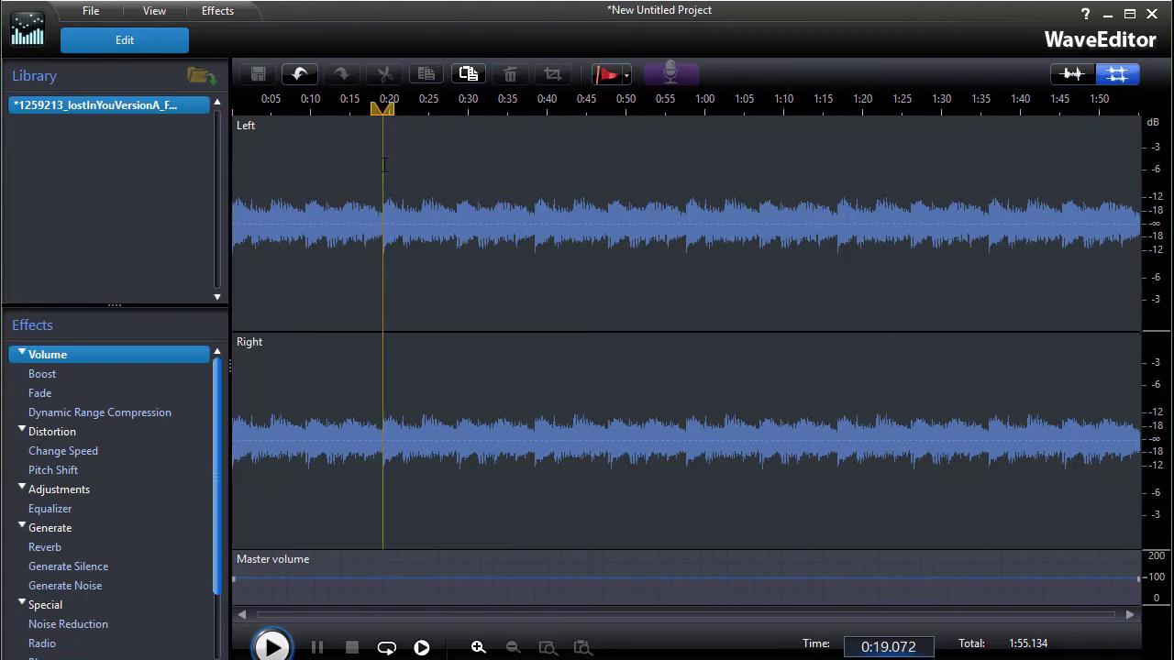
drag(394, 111, 411, 167)
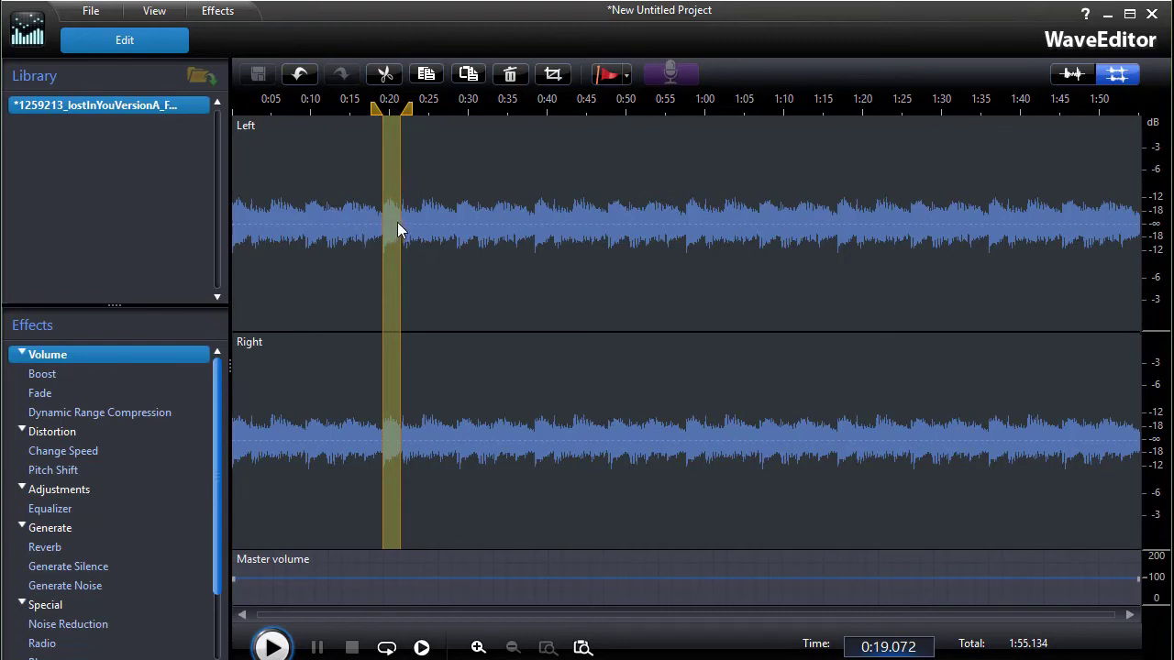
drag(406, 113, 380, 115)
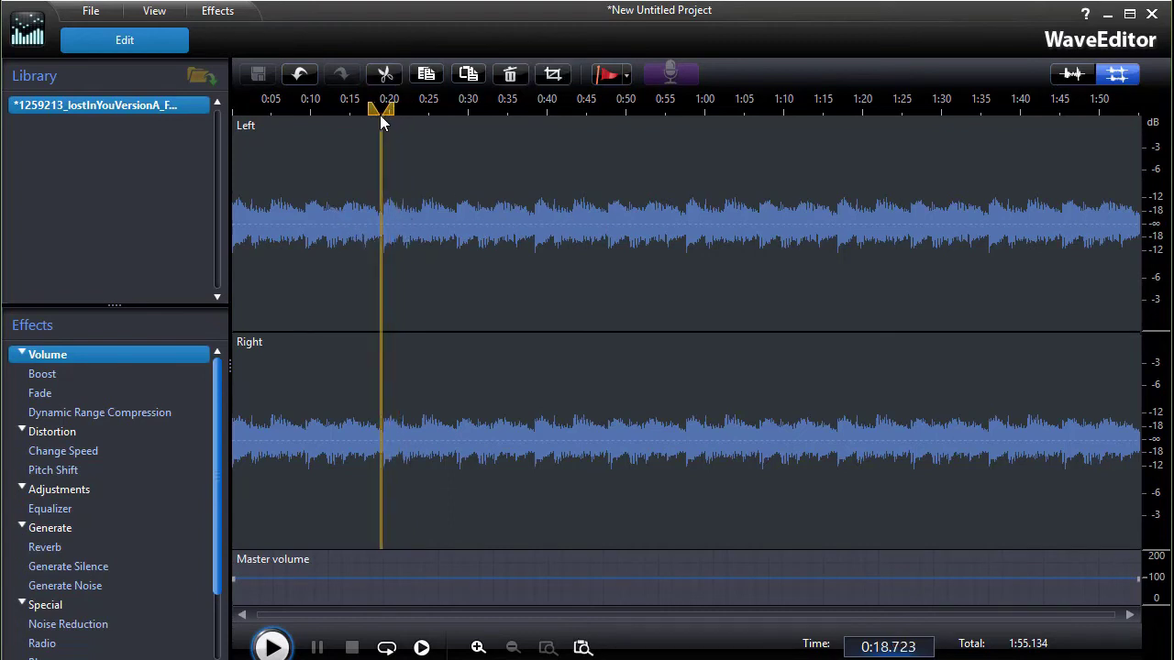
click(1153, 15)
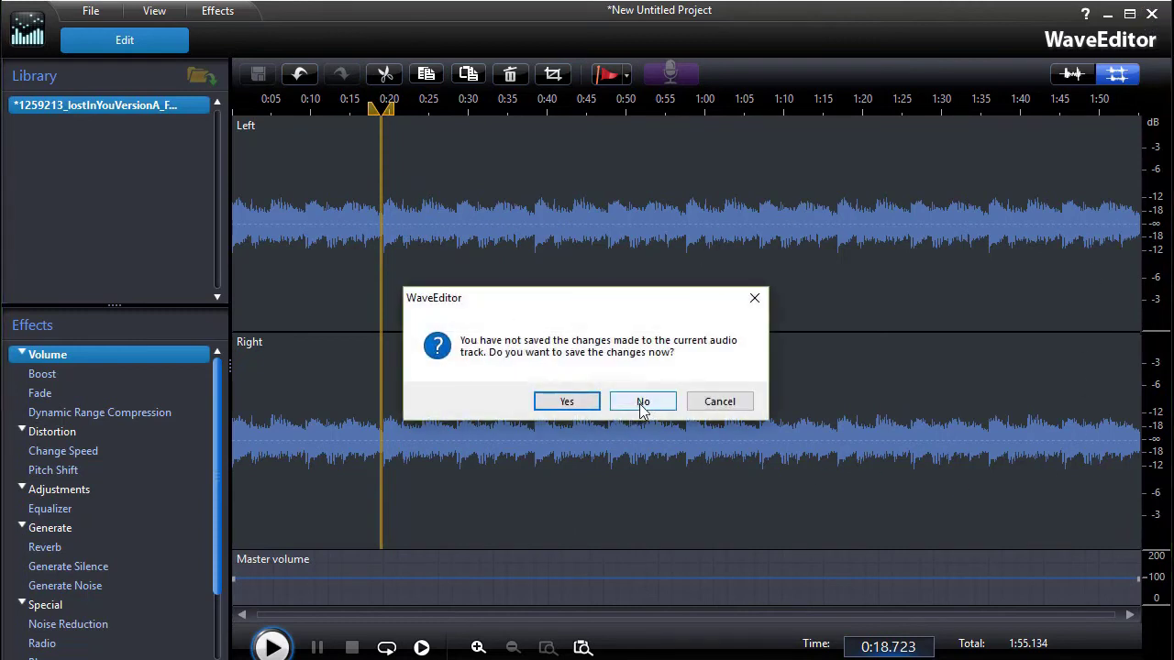
click(567, 402)
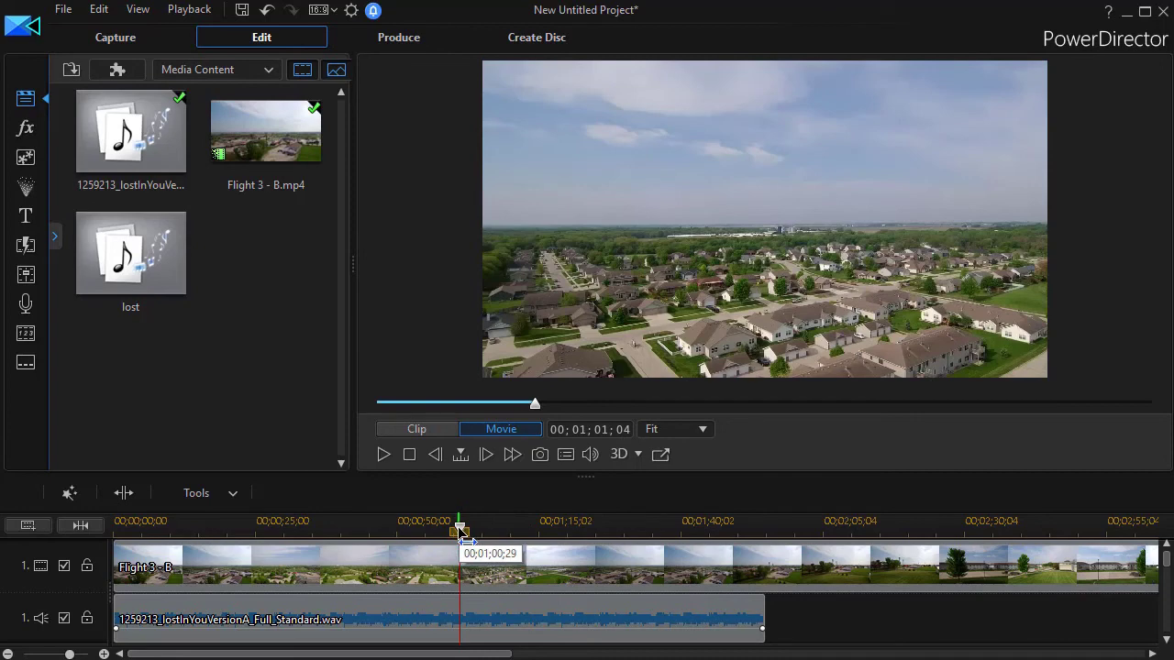
drag(460, 531, 365, 536)
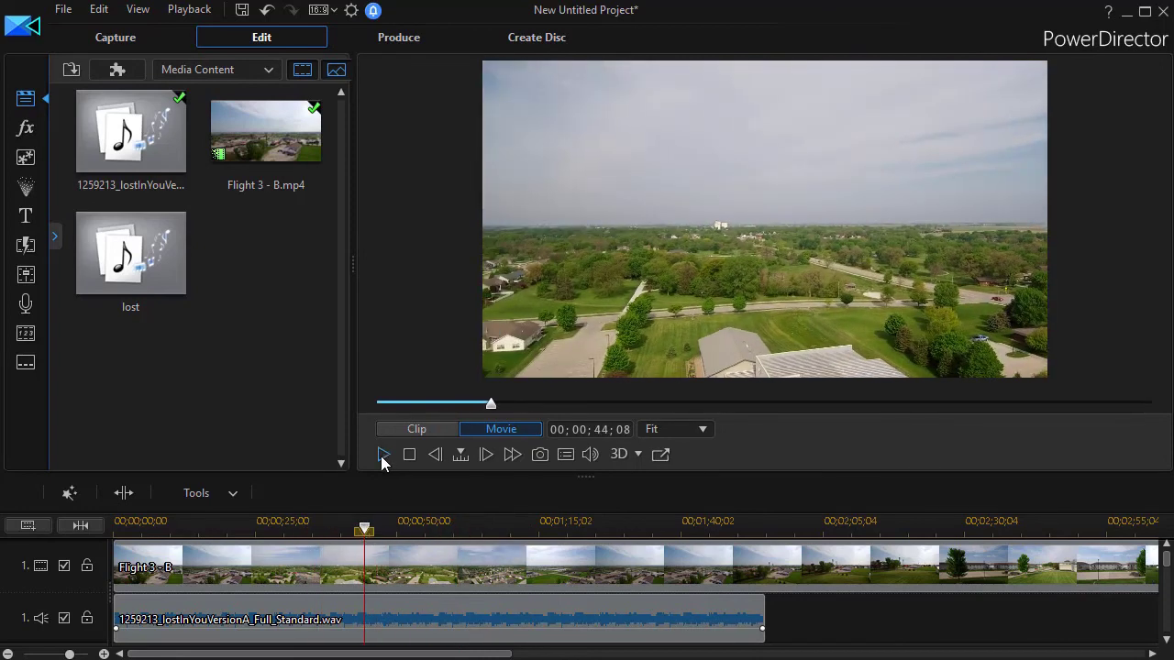
click(383, 456)
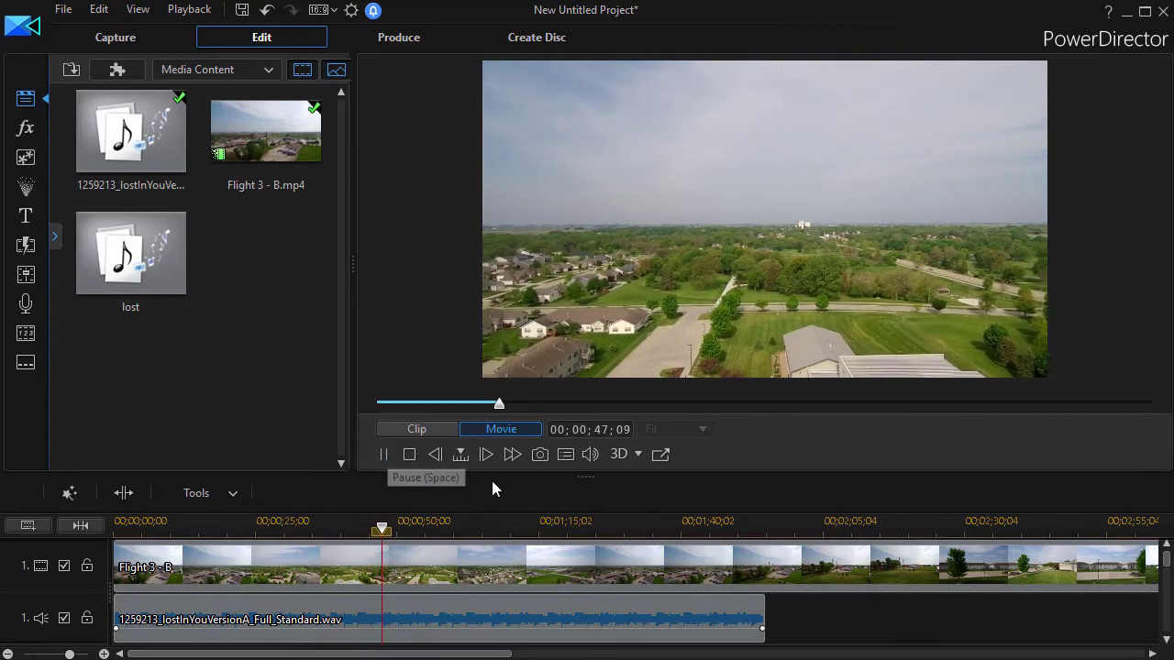
click(383, 458)
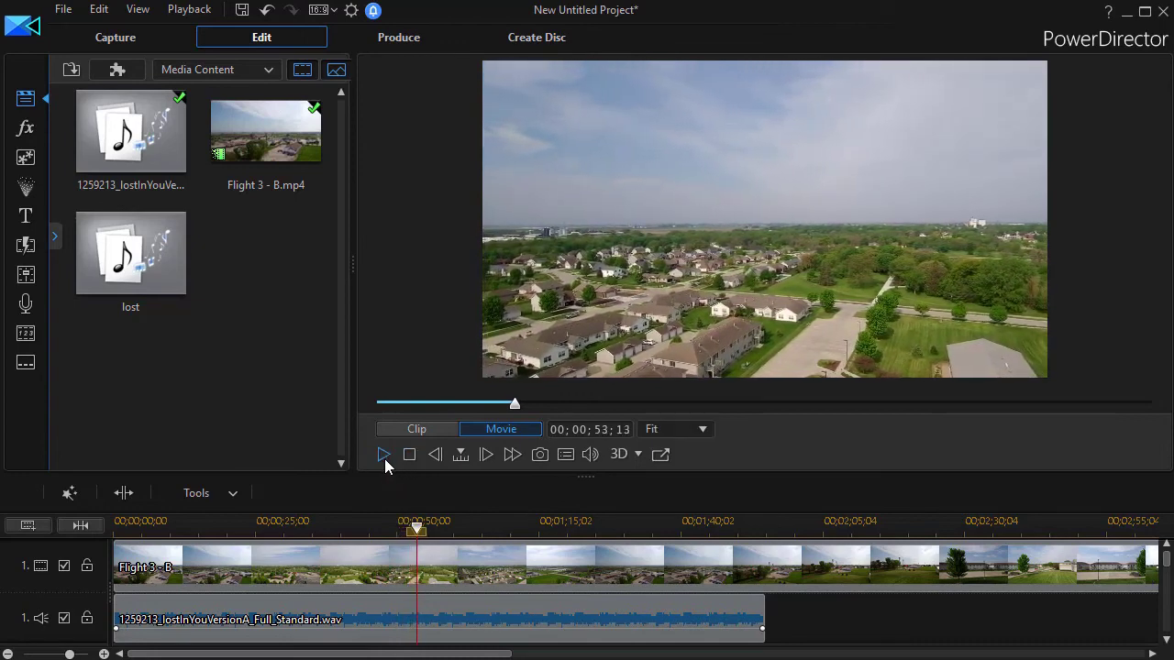